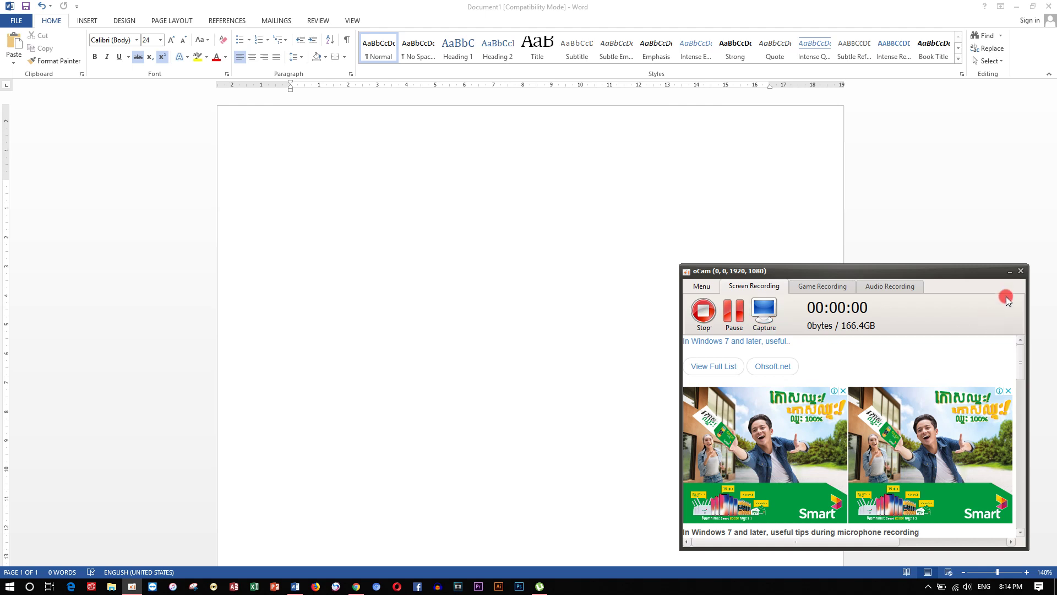
Open the Borders list in the Paragraph group for the blank document's empty first paragraph.
click(1009, 275)
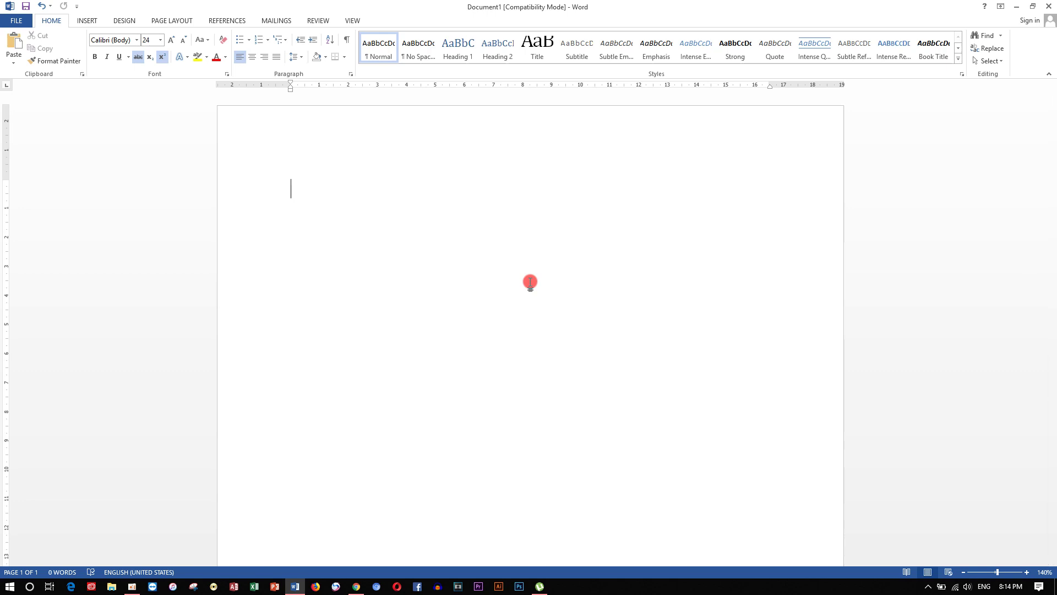
click(348, 60)
click(348, 59)
click(348, 60)
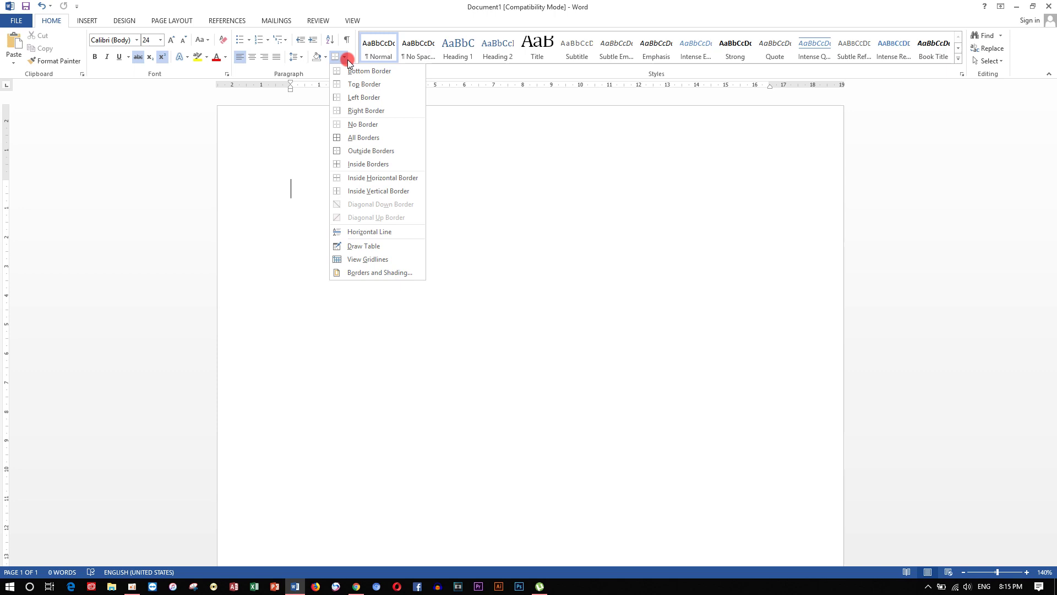
Preview a Top Border, then dismiss the Borders list without applying any border.
click(369, 85)
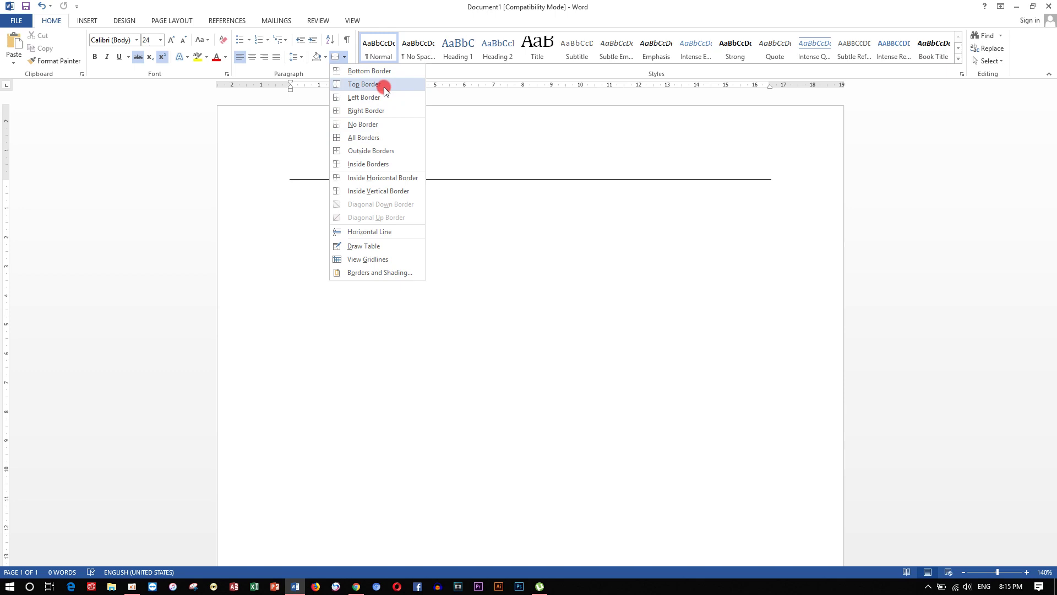
click(482, 173)
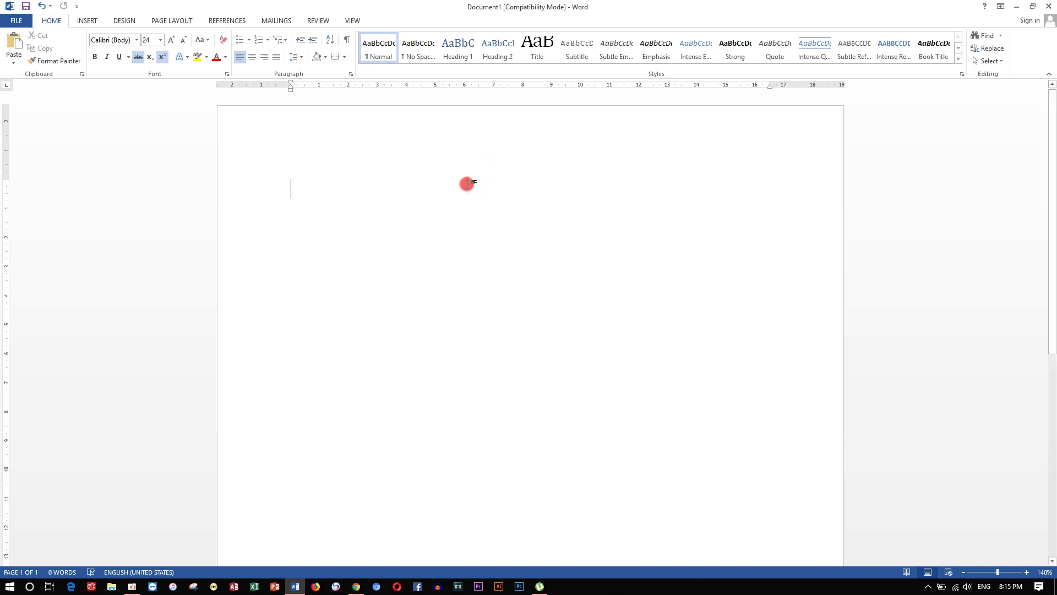
Type the test word 'fodoododf' and select it.
text(Go)
key(ctrl+z)
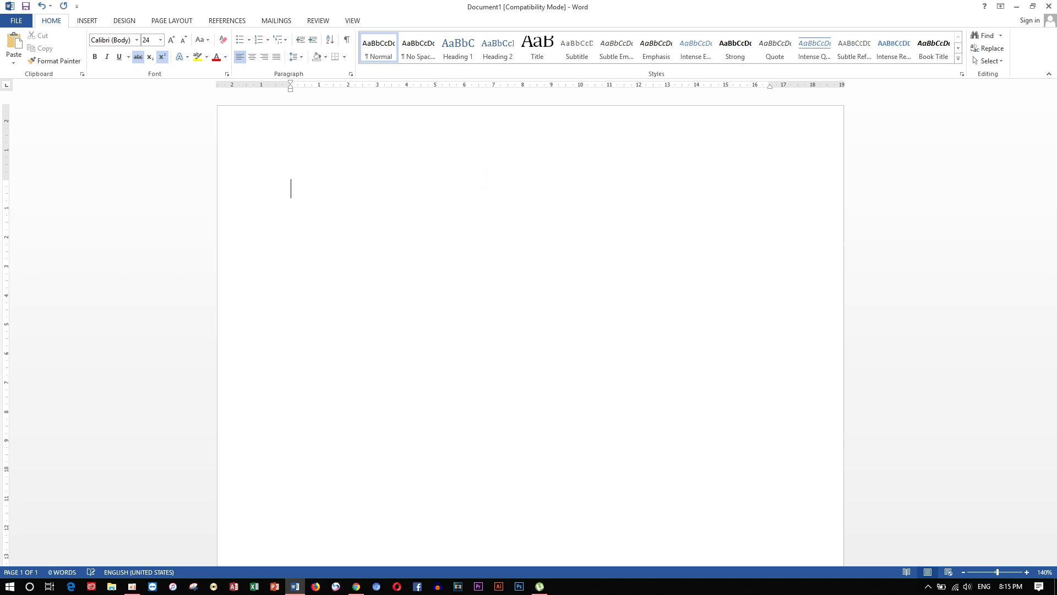
text(fodoododf)
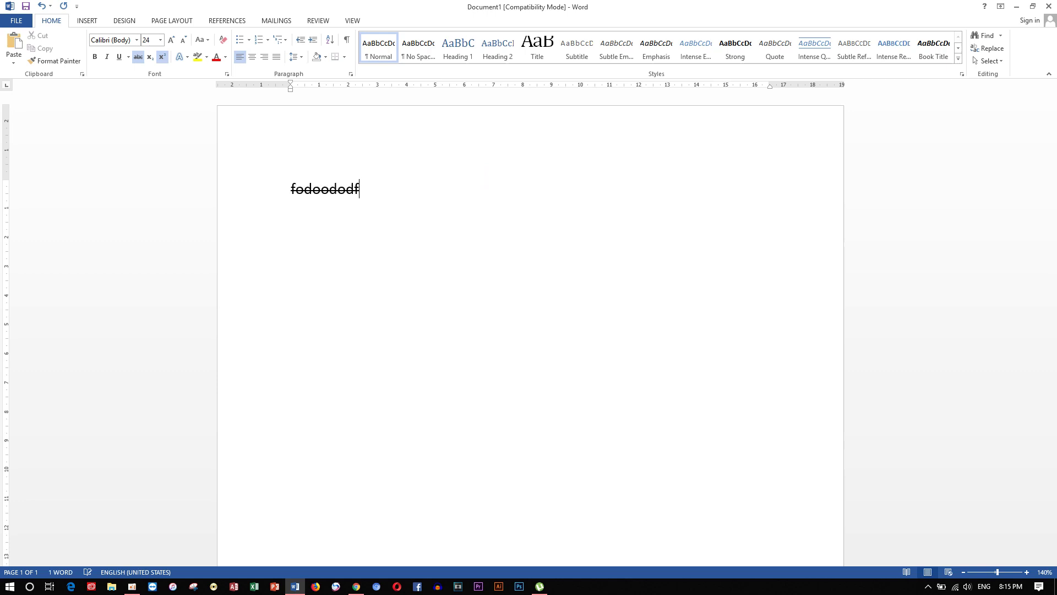
click(385, 192)
drag(384, 191, 278, 178)
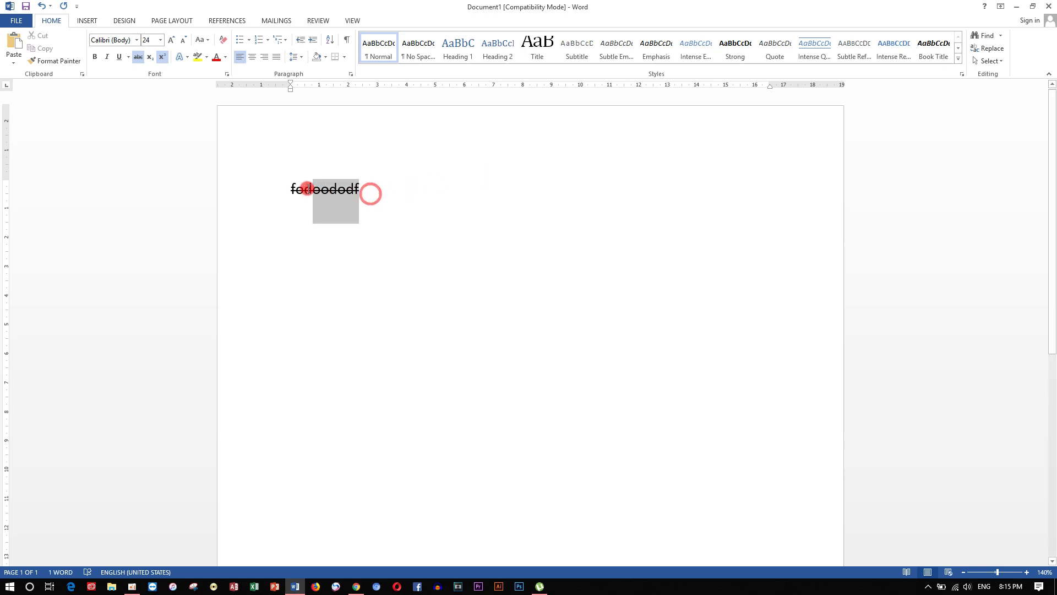
Turn off strikethrough and superscript on 'fodoododf', then delete the word.
click(137, 57)
click(165, 58)
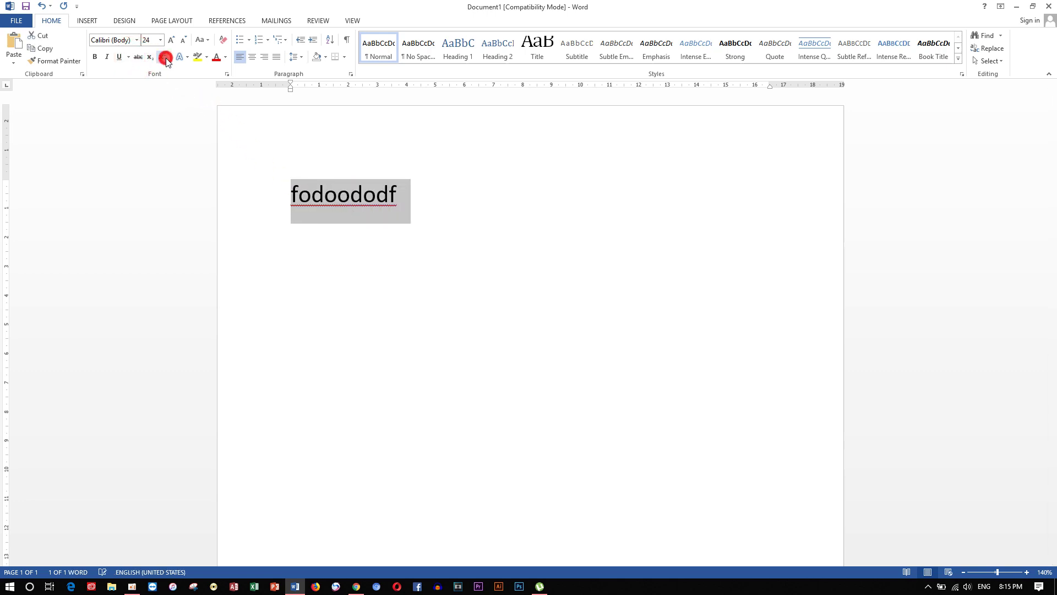
click(402, 193)
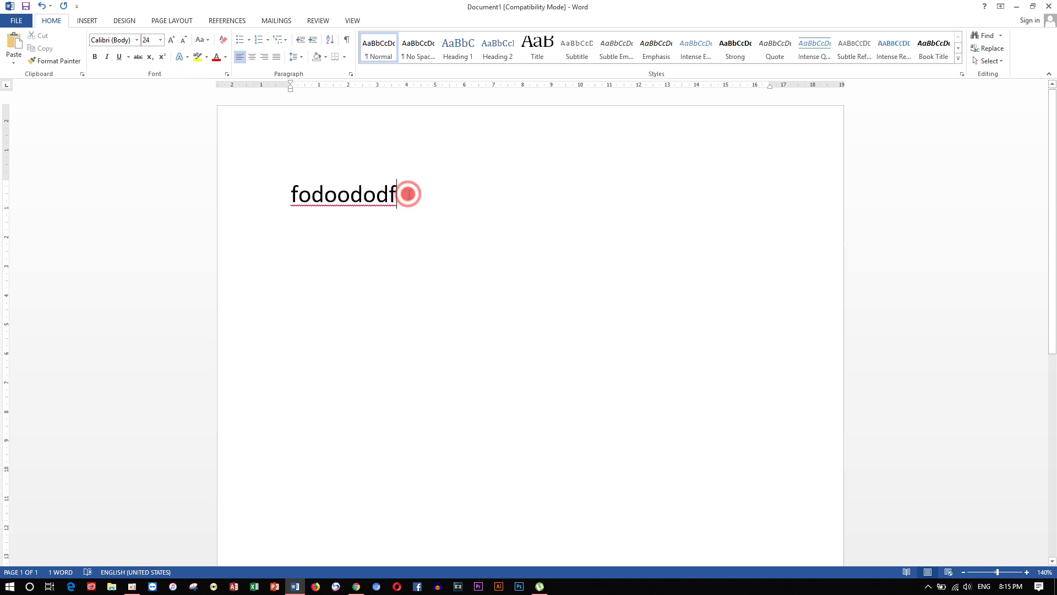
key(BackSpace)
key(BackSpace)
key(BackSpace)
key(BackSpace)
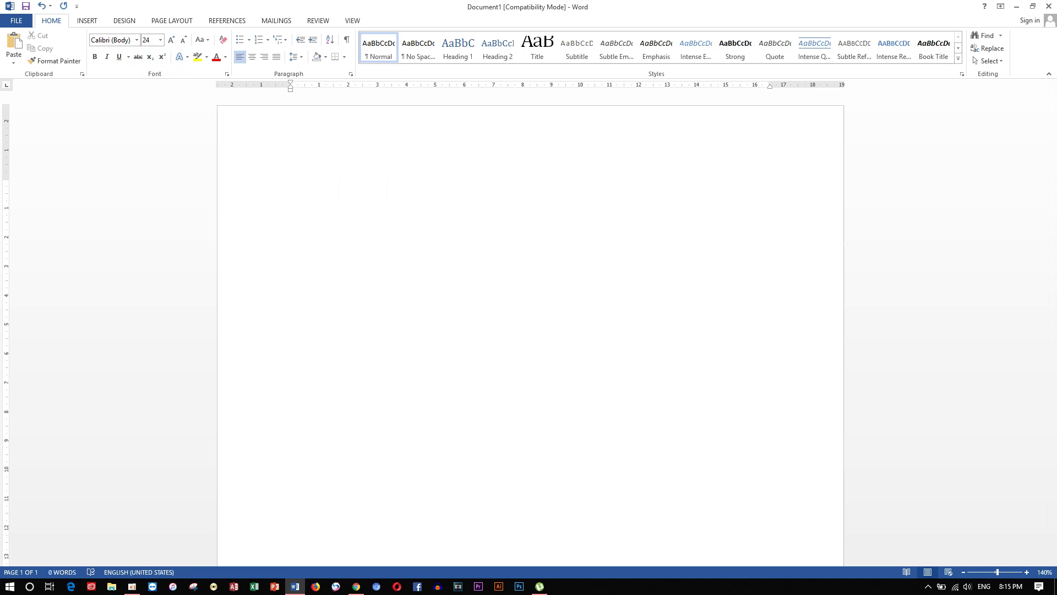
Type 'Curiculum vite' and correct 'Curiculum' to 'Curriculum' from the spelling suggestions.
text(Curi)
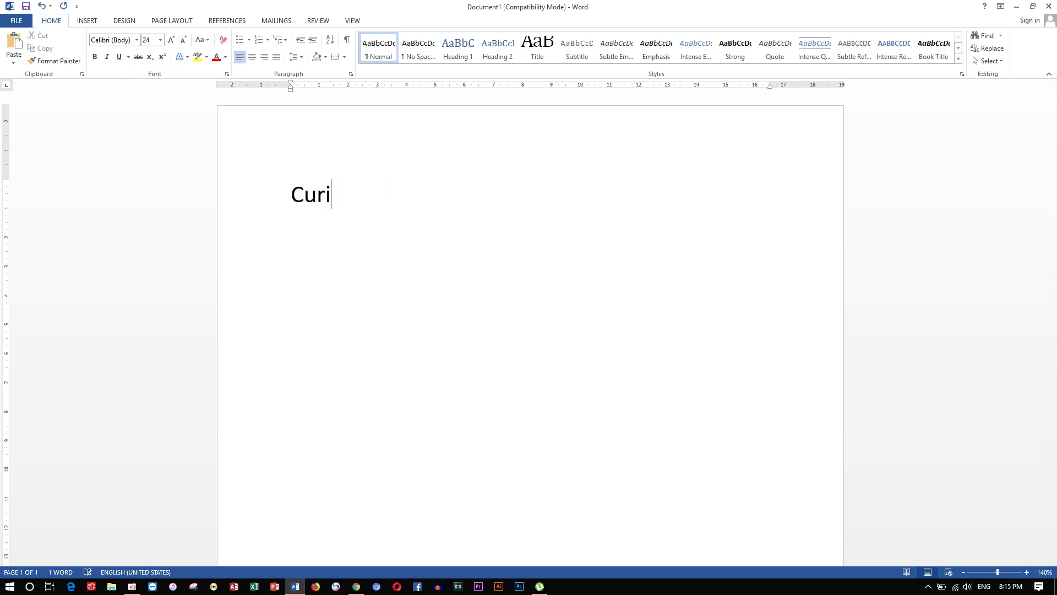
text(culy)
key(BackSpace)
text(um)
text( vite)
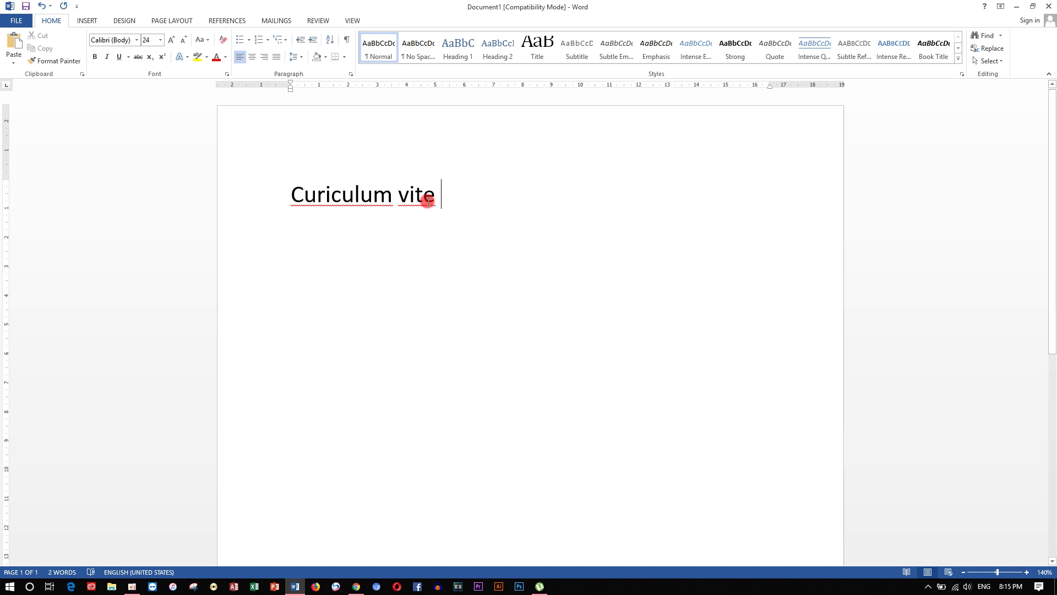
right_click(349, 196)
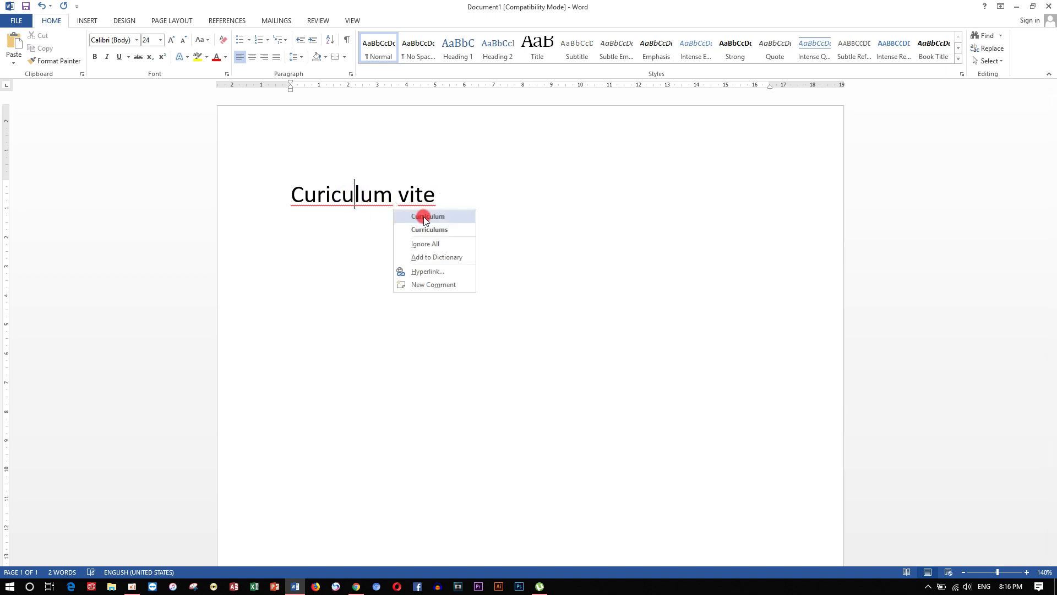
click(358, 214)
Check the spelling suggestions for 'vite' without accepting any.
right_click(424, 197)
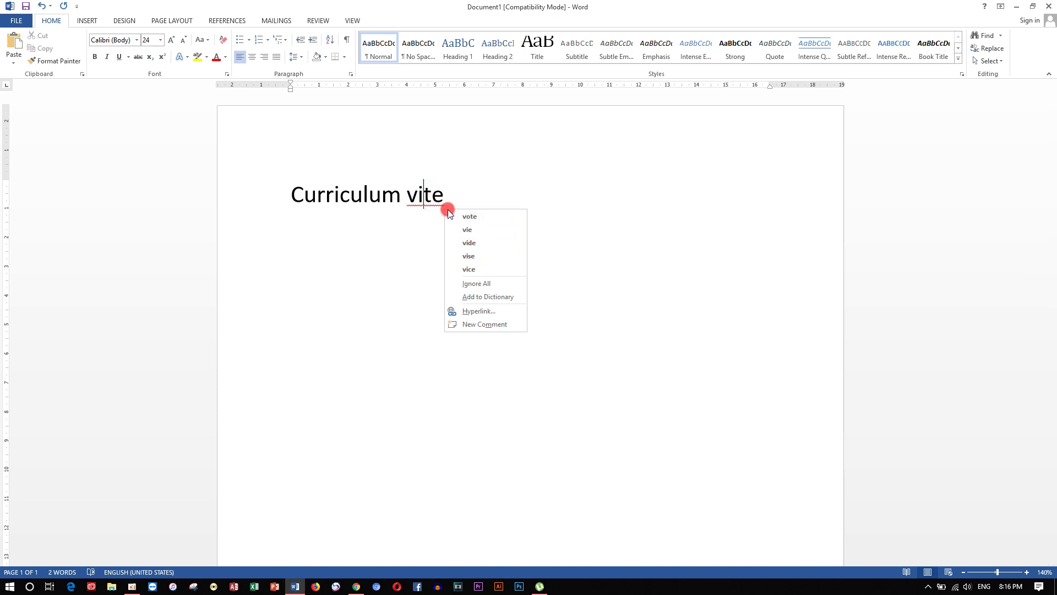
click(437, 201)
right_click(443, 203)
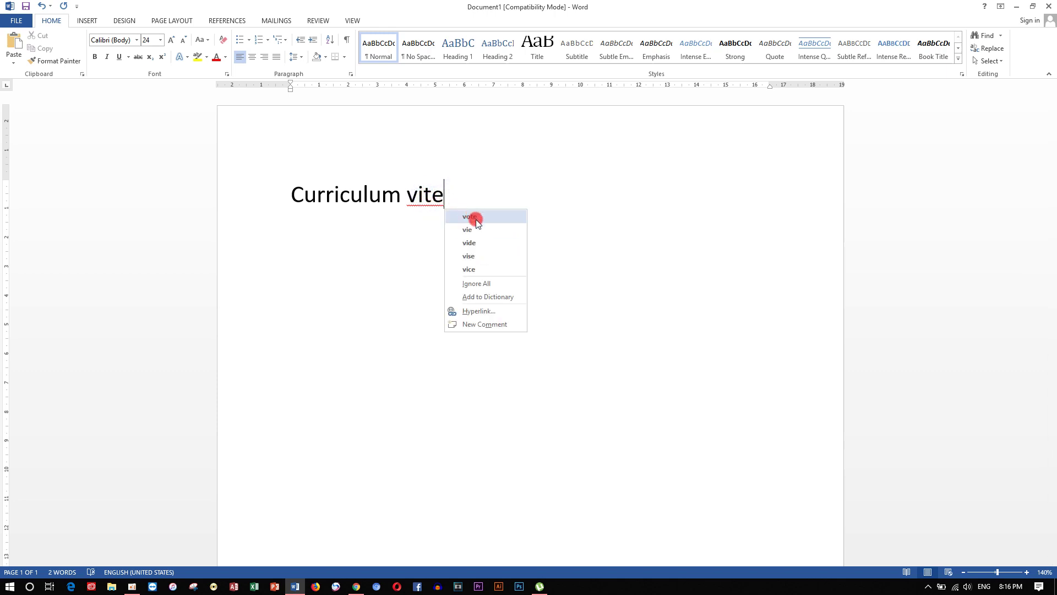
click(479, 175)
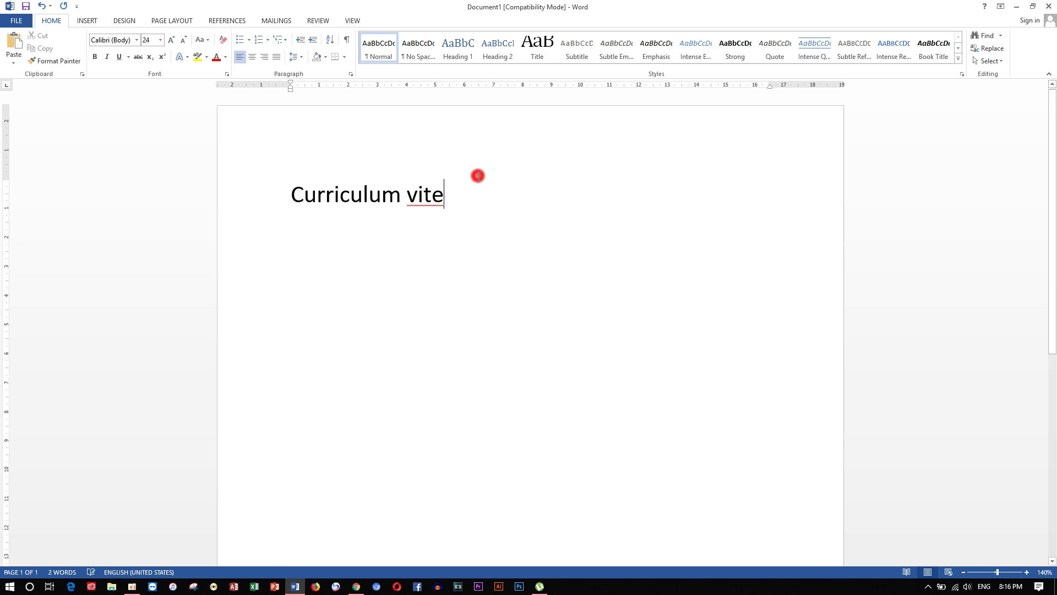
click(425, 195)
right_click(425, 195)
click(468, 200)
Try retyping the second word as 'Vate', then change it back to 'vite'.
key(BackSpace)
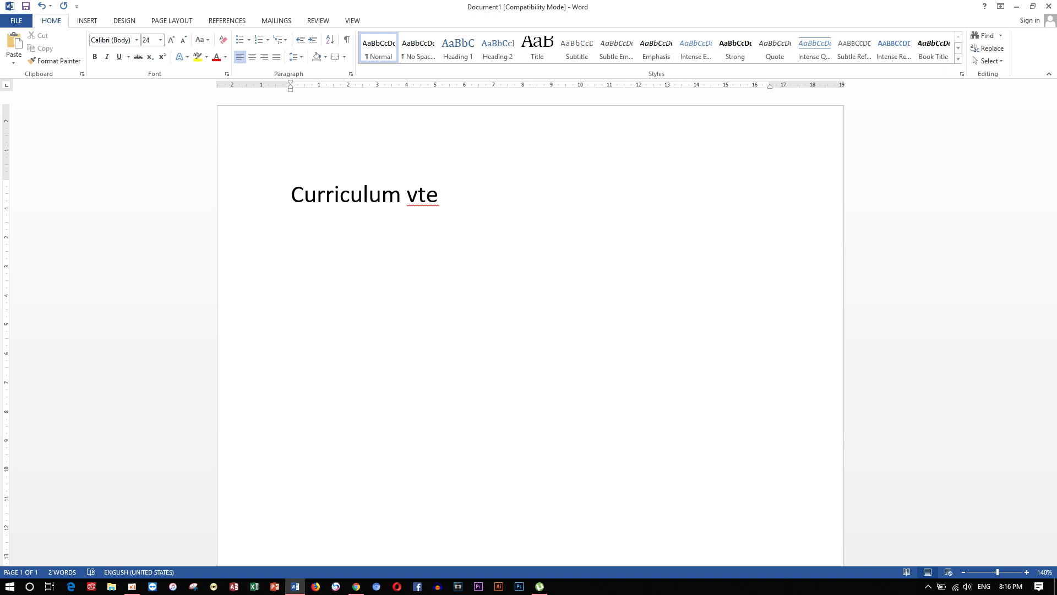
click(453, 194)
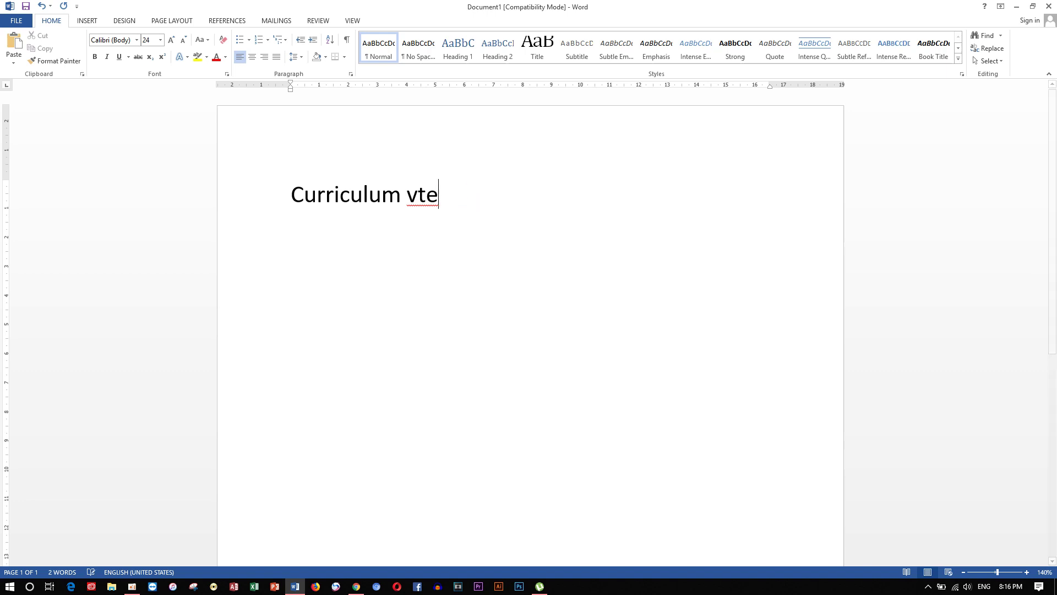
key(BackSpace)
key(BackSpace)
key(BackSpace)
text(B)
key(BackSpace)
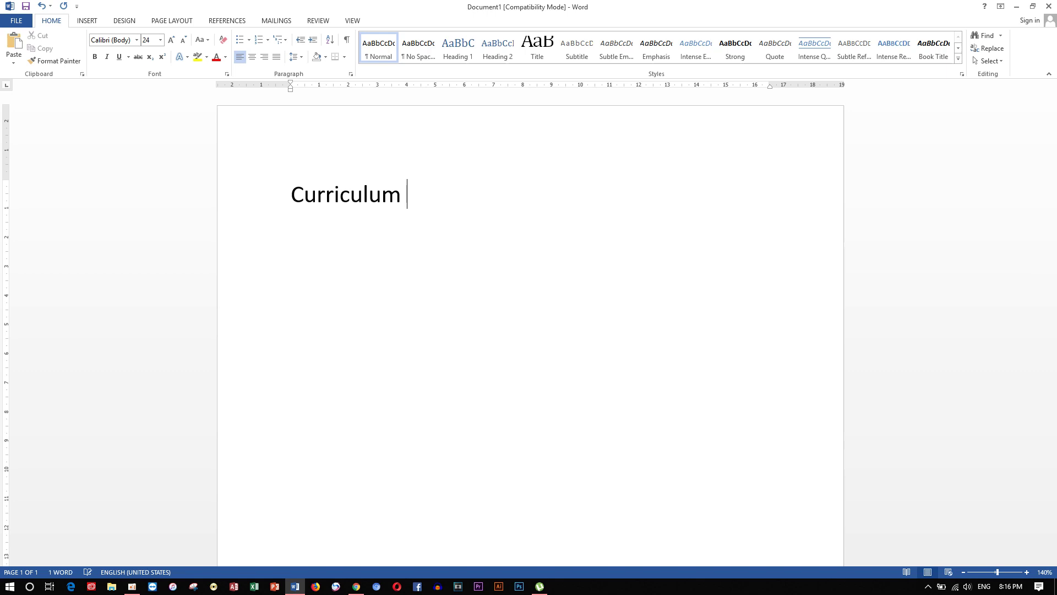
text(V)
text(ate)
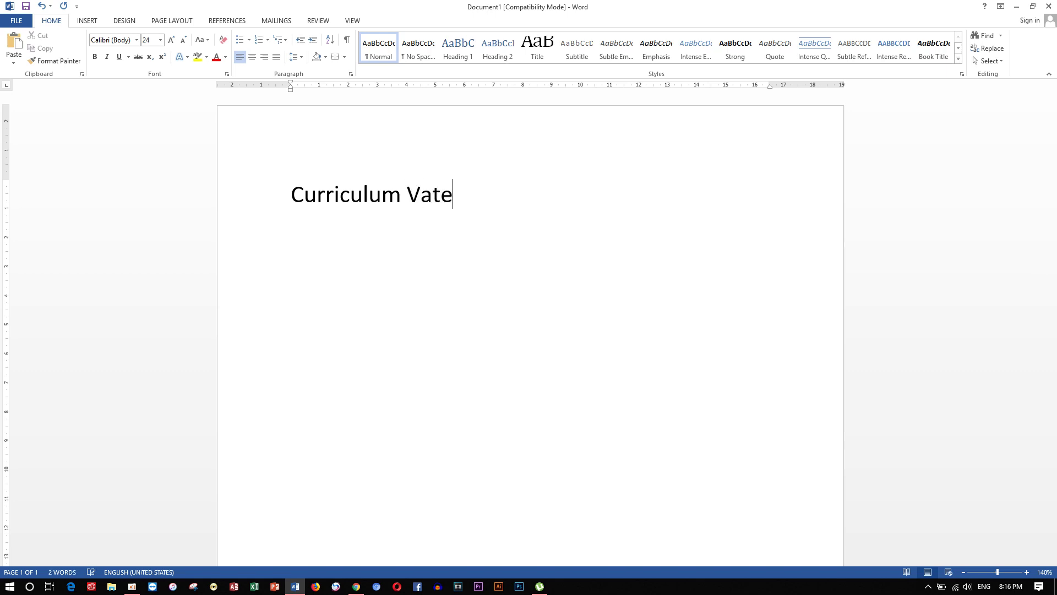
right_click(432, 198)
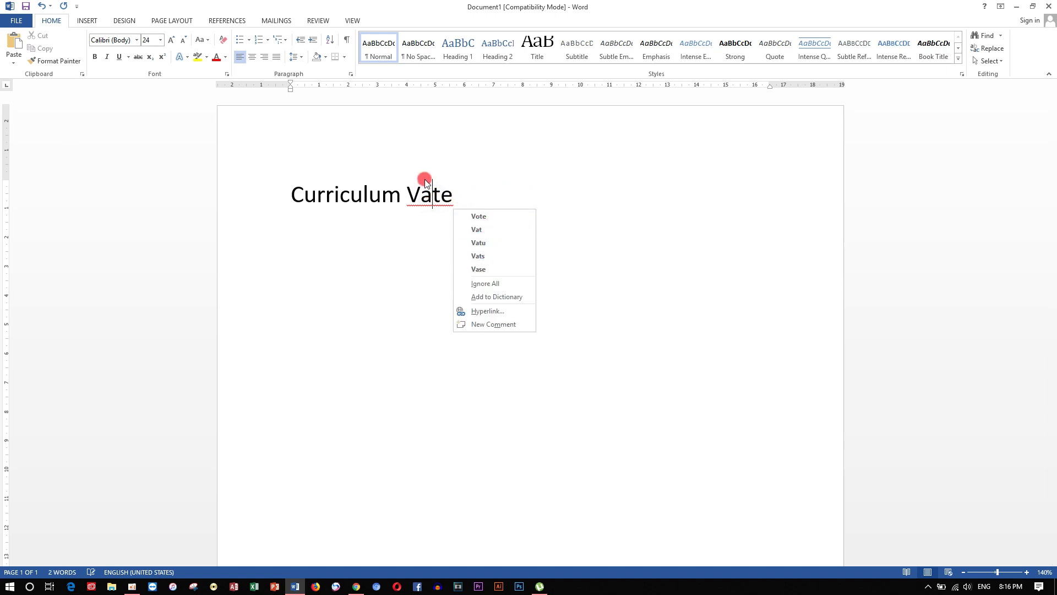
click(430, 192)
click(448, 196)
key(BackSpace)
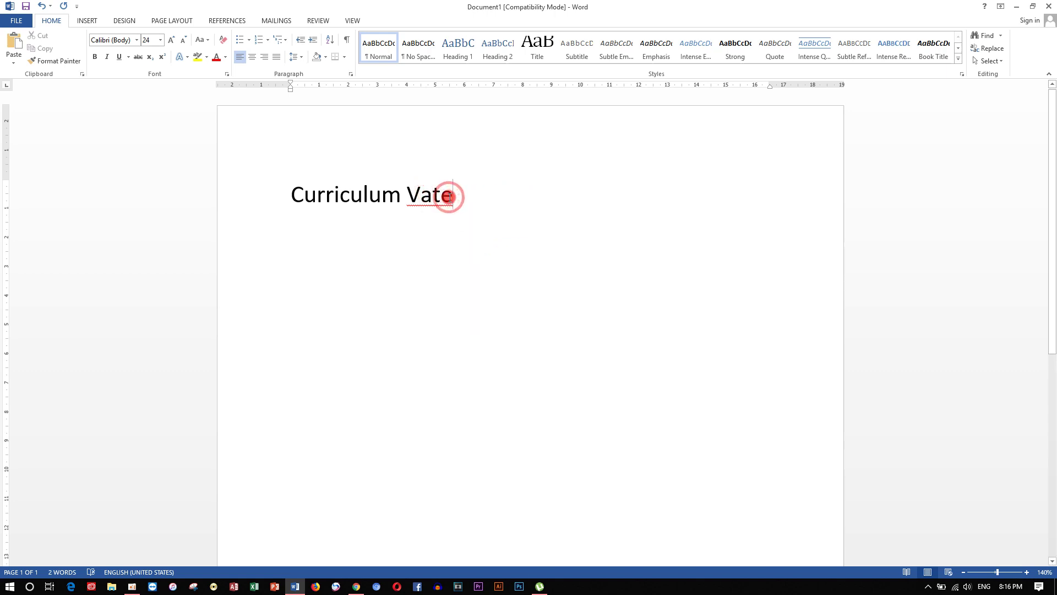
key(BackSpace)
key(BackSpace)
key(BackSpace)
key(BackSpace)
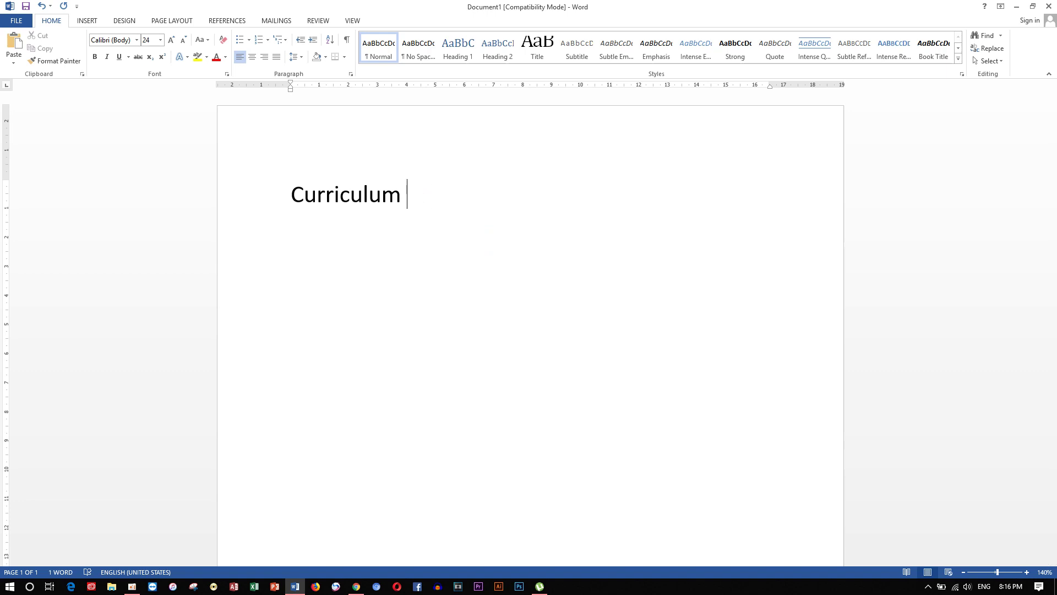
text(v)
text(ite)
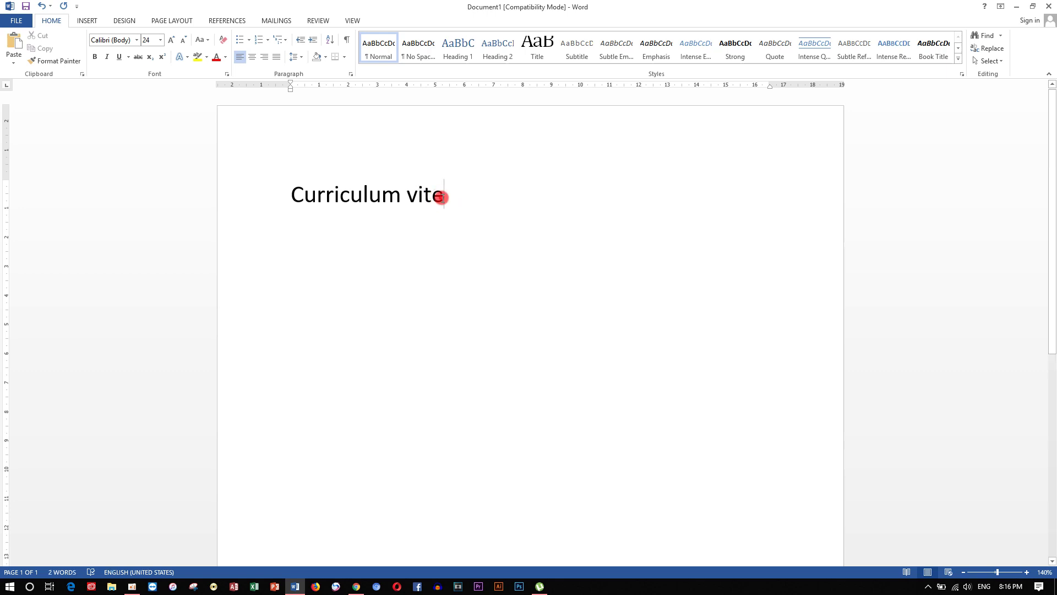
Review the suggestions for 'vite' again and select the whole title line.
right_click(440, 197)
click(429, 207)
right_click(437, 205)
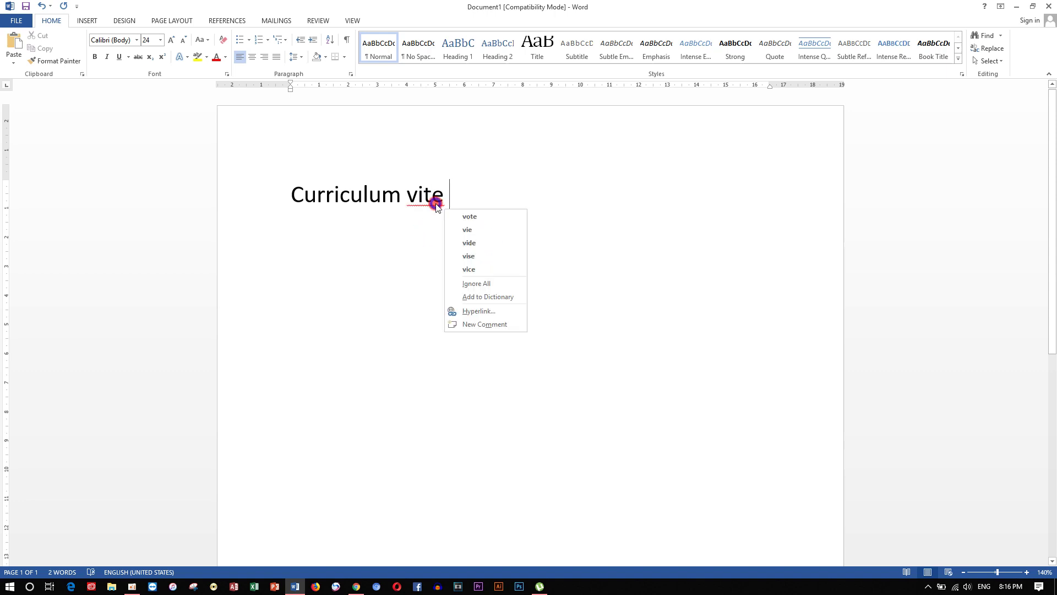
click(499, 199)
mouse_move(462, 200)
mouse_down()
mouse_move(268, 187)
mouse_move(292, 198)
mouse_up()
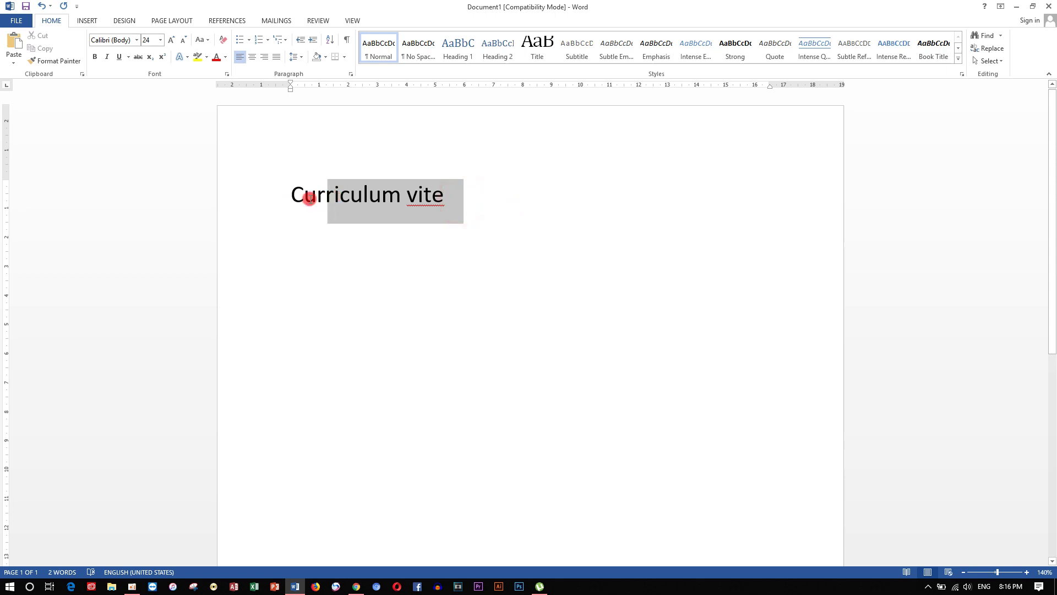
Capitalise 'vite', replace it with the suggestion 'Viet', and select the title line.
click(416, 198)
key(BackSpace)
text(V)
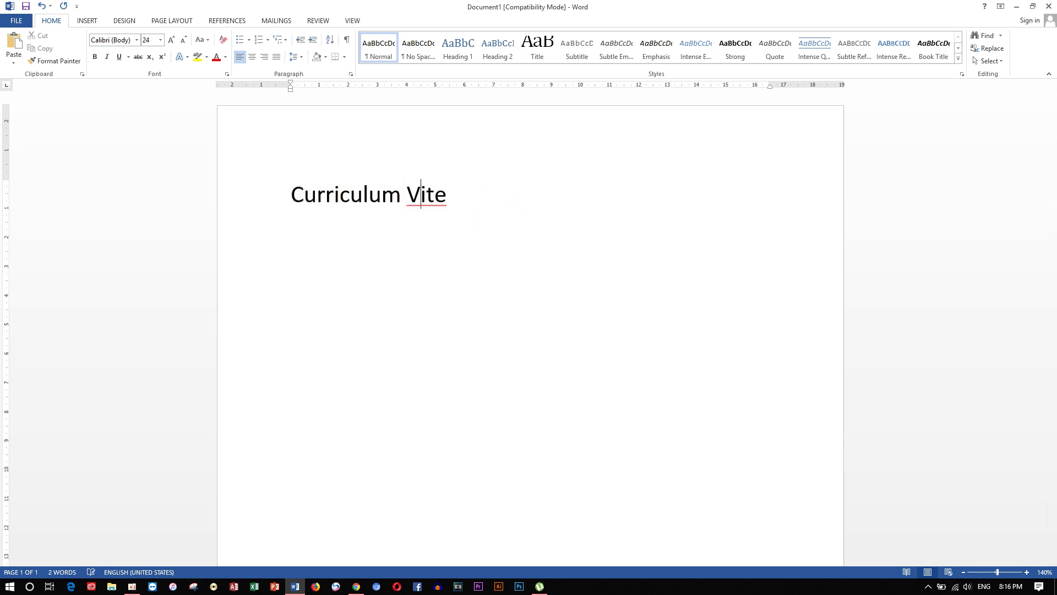
click(428, 198)
right_click(428, 197)
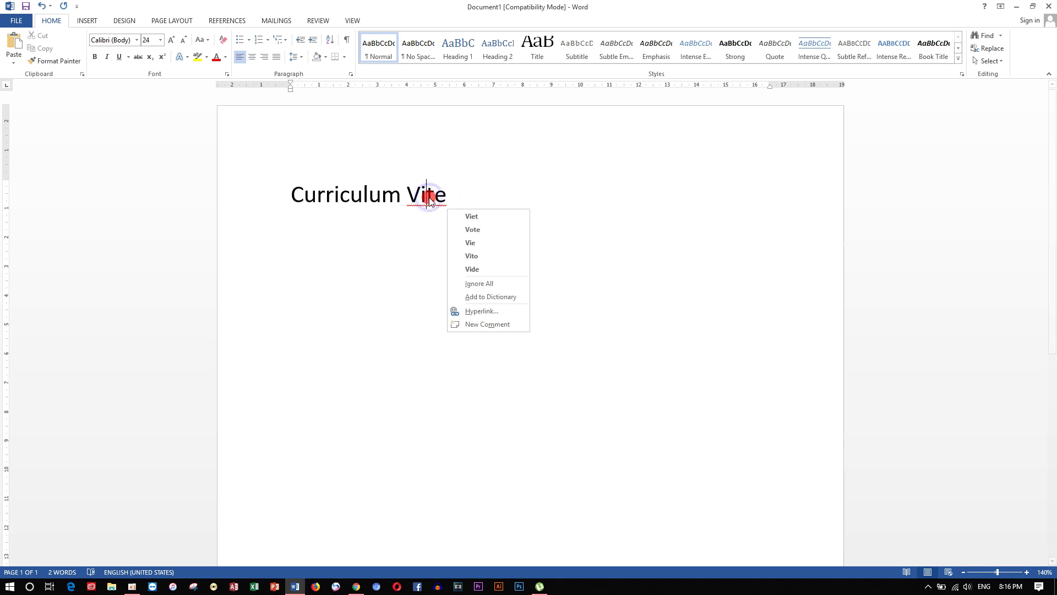
click(484, 215)
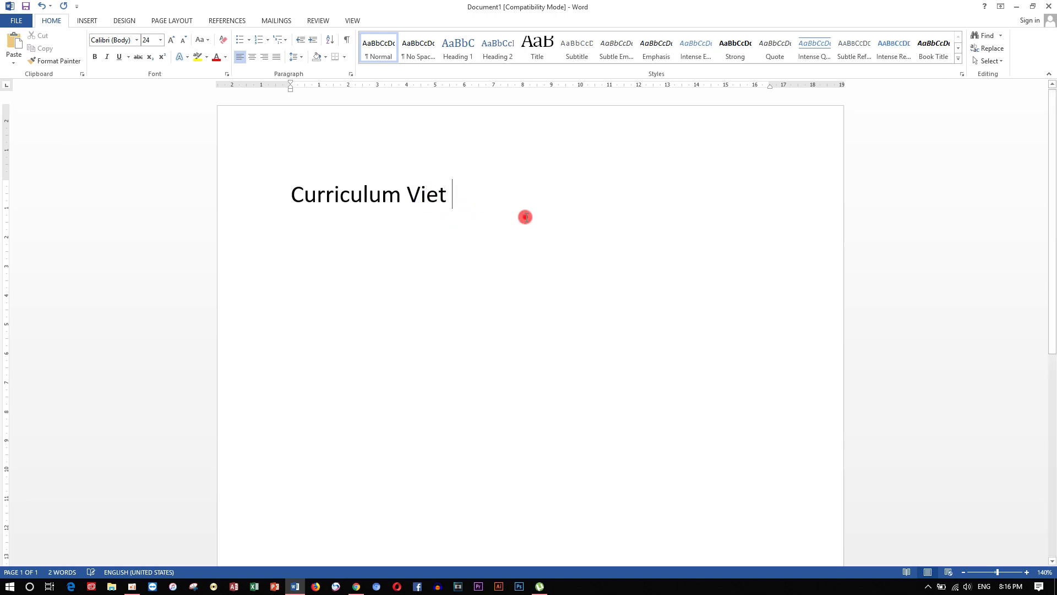
drag(449, 195, 288, 194)
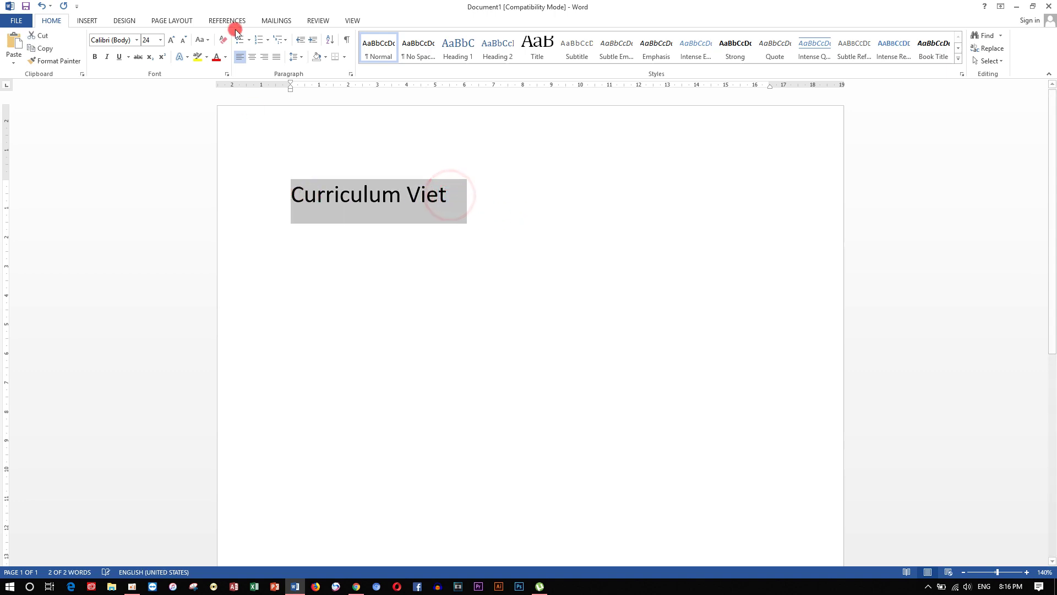
Centre the title, set it to Times New Roman, and give it a single underline.
click(252, 57)
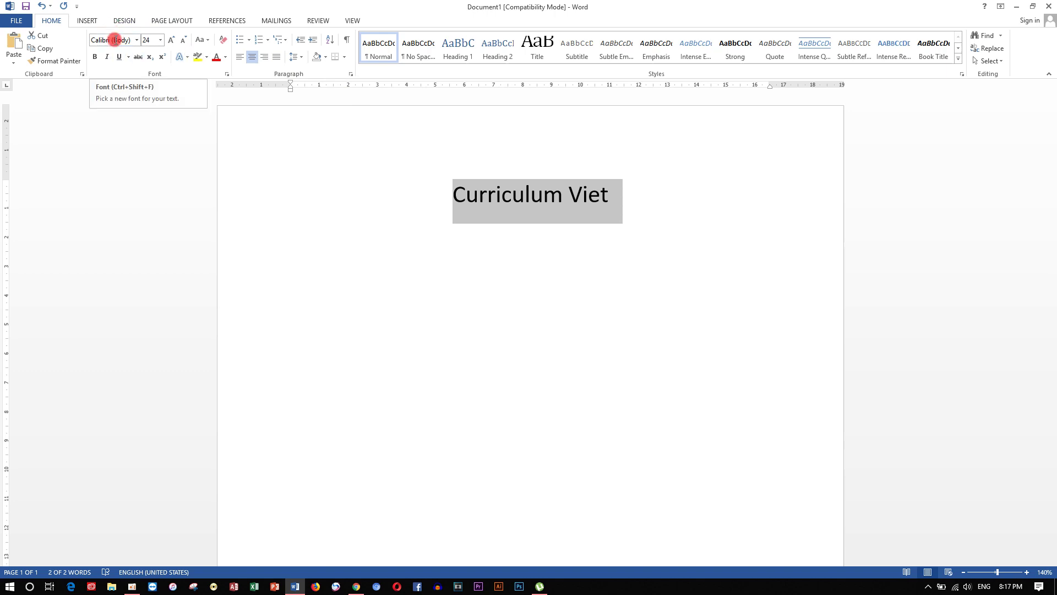
click(114, 40)
text(T)
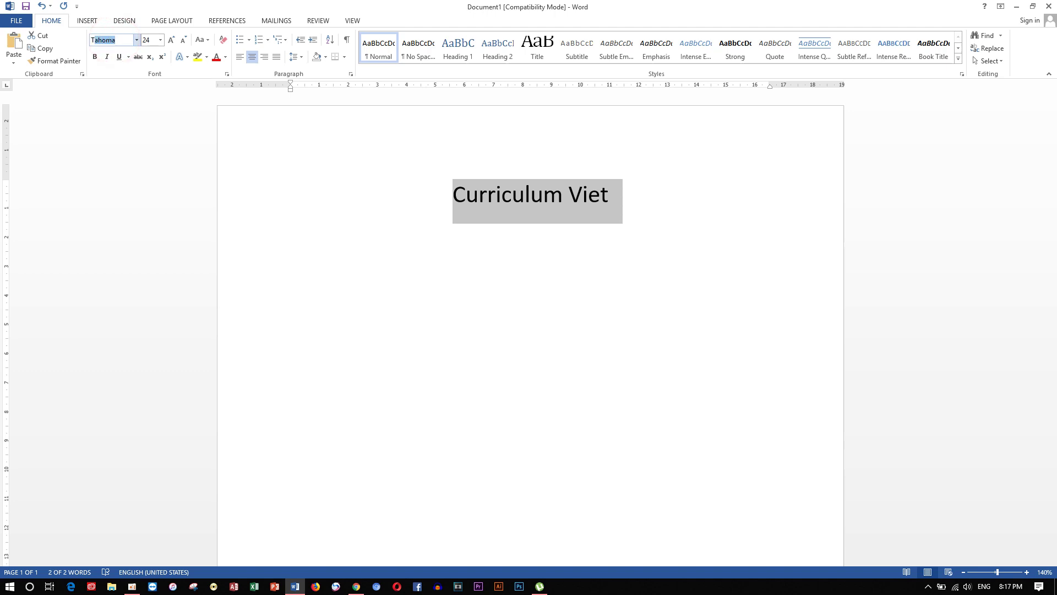
text(imes New Ro)
key(Return)
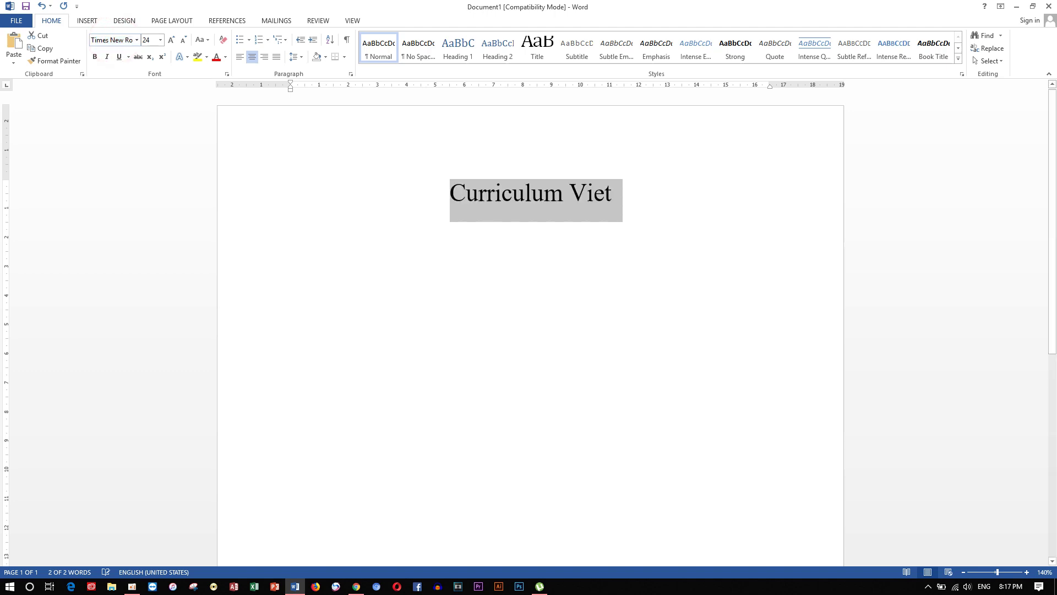
click(120, 57)
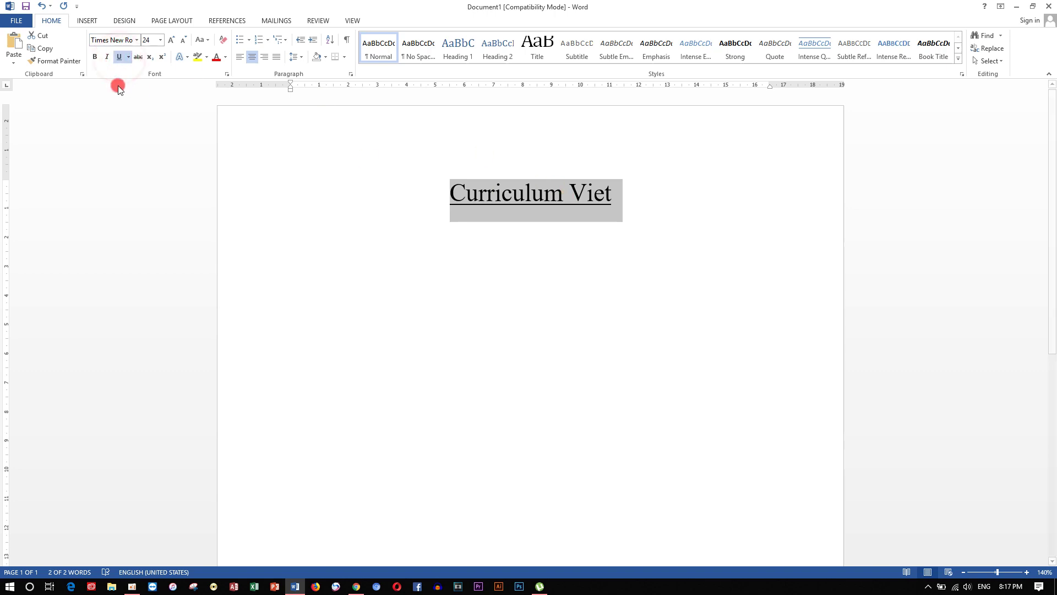
click(130, 58)
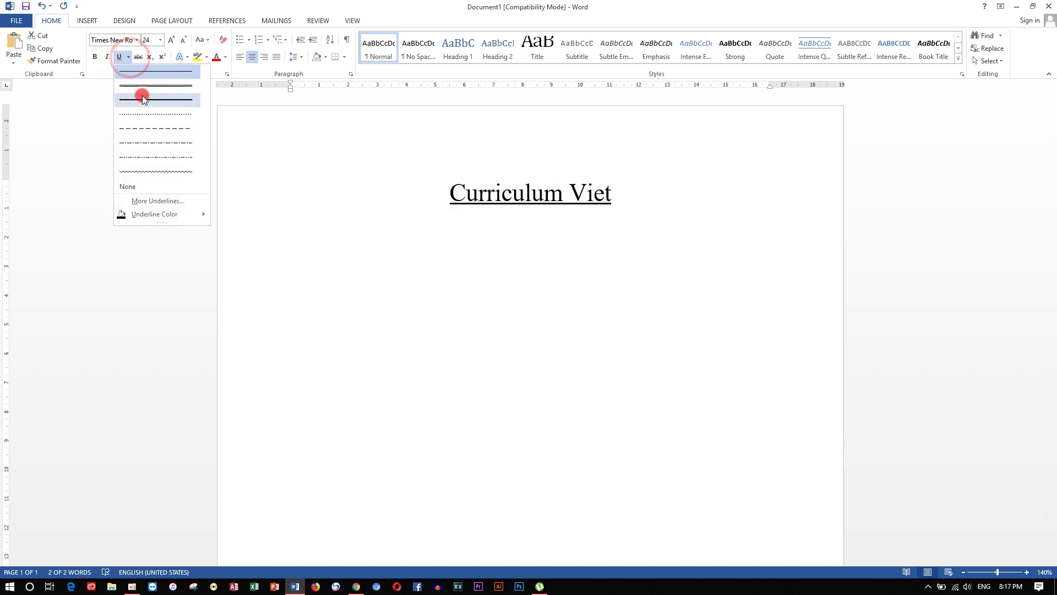
click(139, 98)
Reselect the title and grow its font to size 36.
click(584, 198)
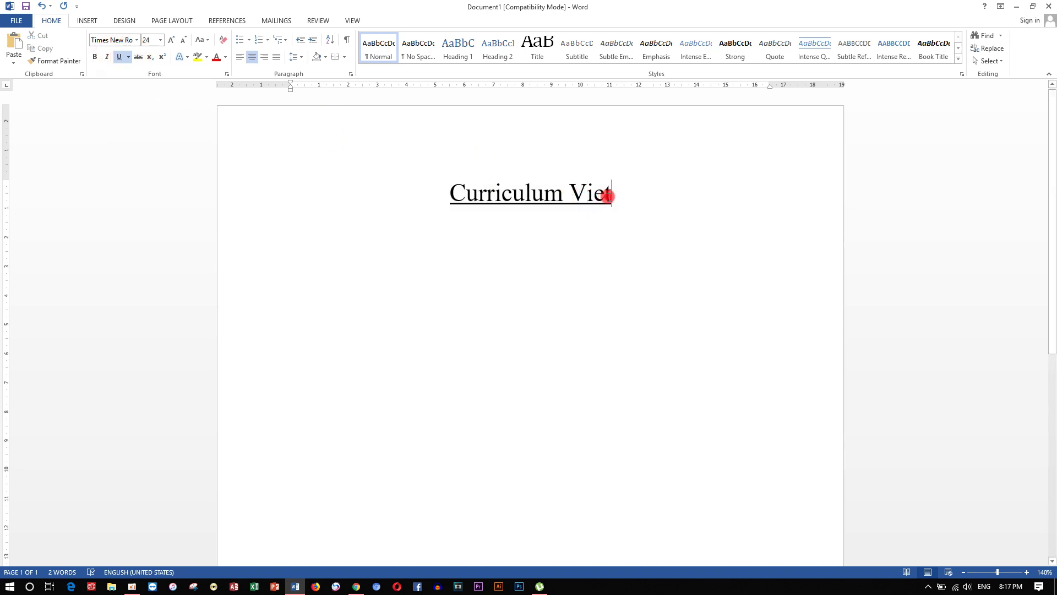
click(611, 196)
drag(614, 195, 455, 193)
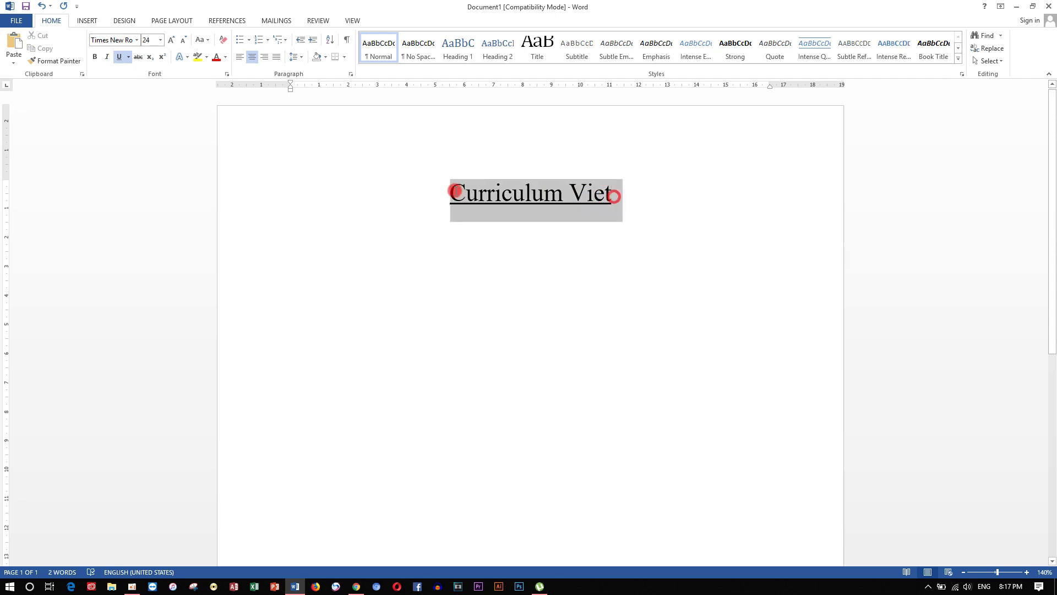
click(174, 40)
click(174, 40)
click(174, 40)
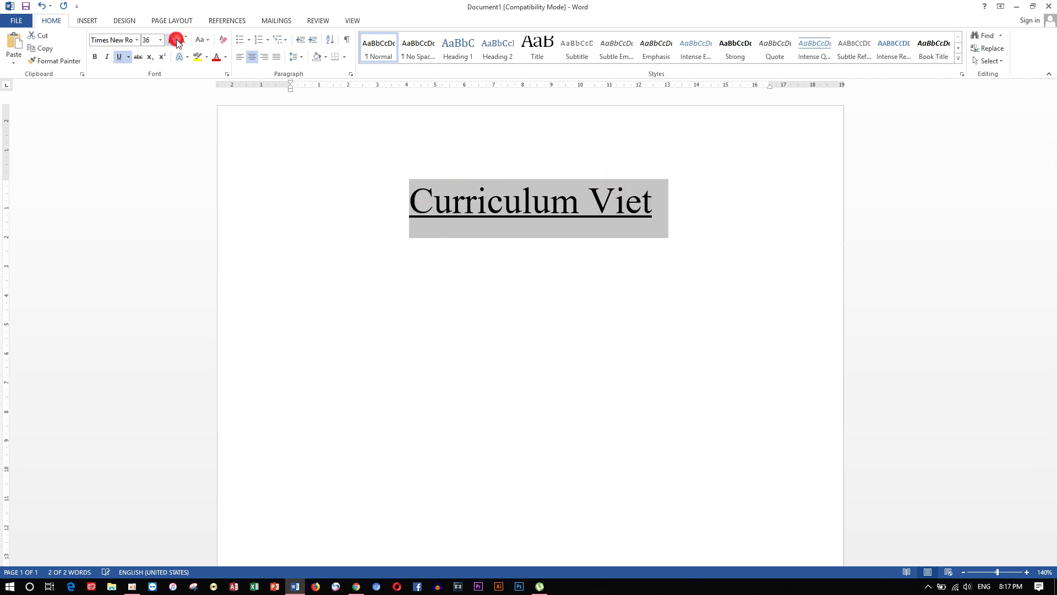
click(635, 208)
Start a new line below the title with underline turned off, clearing the test letters.
click(668, 205)
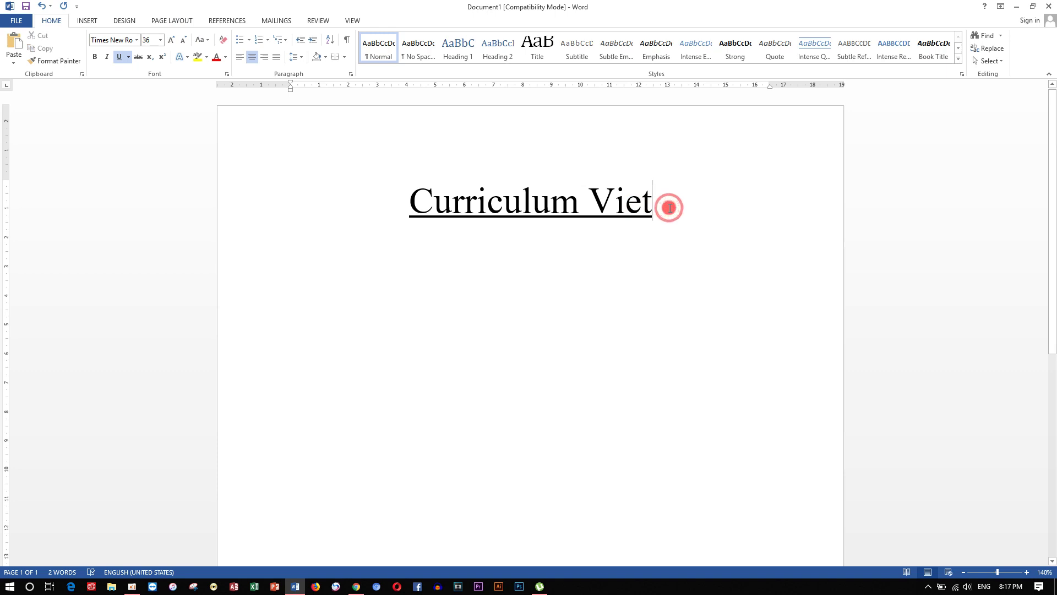
key(Return)
text(ffffff)
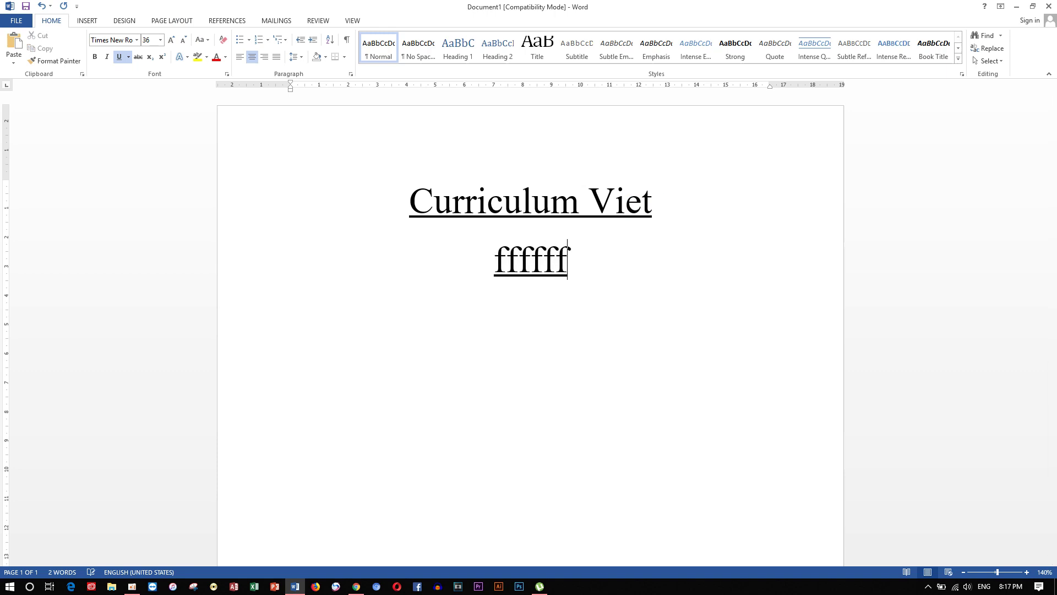
text(fff)
drag(596, 263, 477, 259)
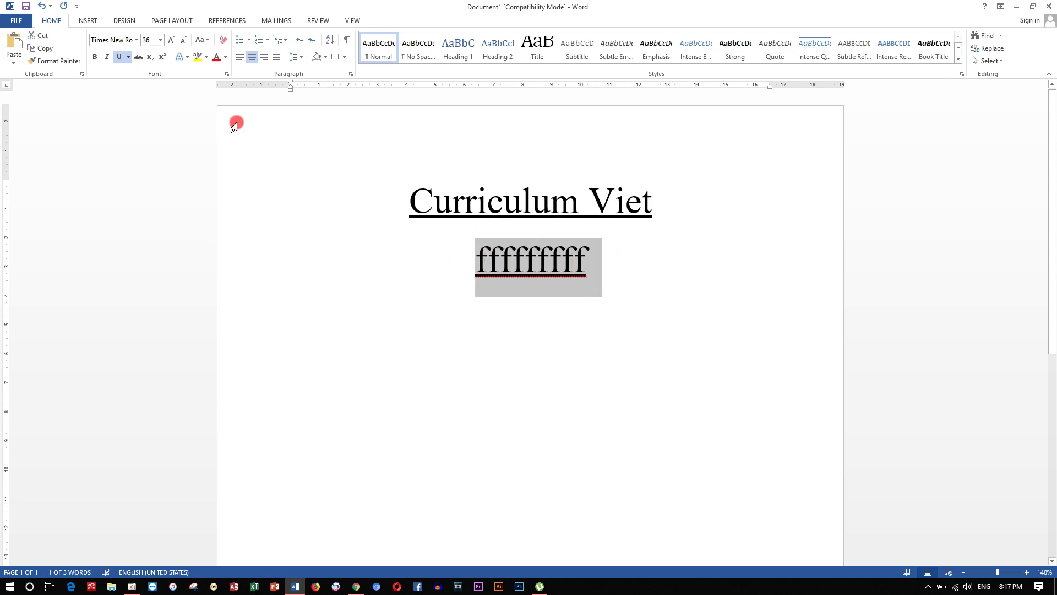
click(119, 60)
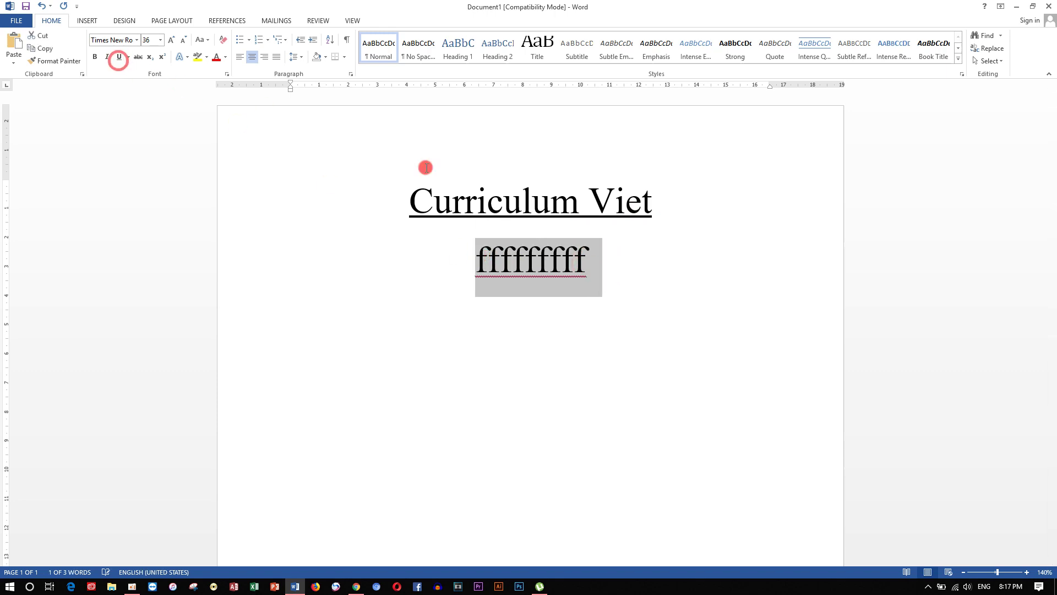
click(624, 263)
key(BackSpace)
key(BackSpace)
key(BackSpace)
key(BackSpace)
key(BackSpace)
key(BackSpace)
key(BackSpace)
key(BackSpace)
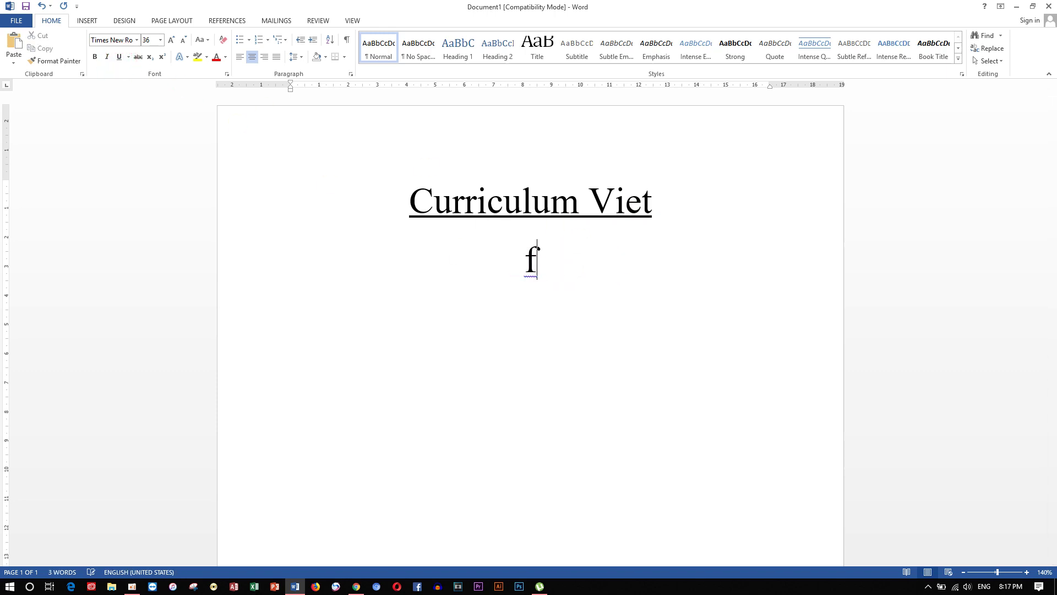
key(BackSpace)
text(dk)
key(BackSpace)
key(BackSpace)
Type 'Thank for Waching' and insert the missing 't' to make 'Watching'.
text(Thank )
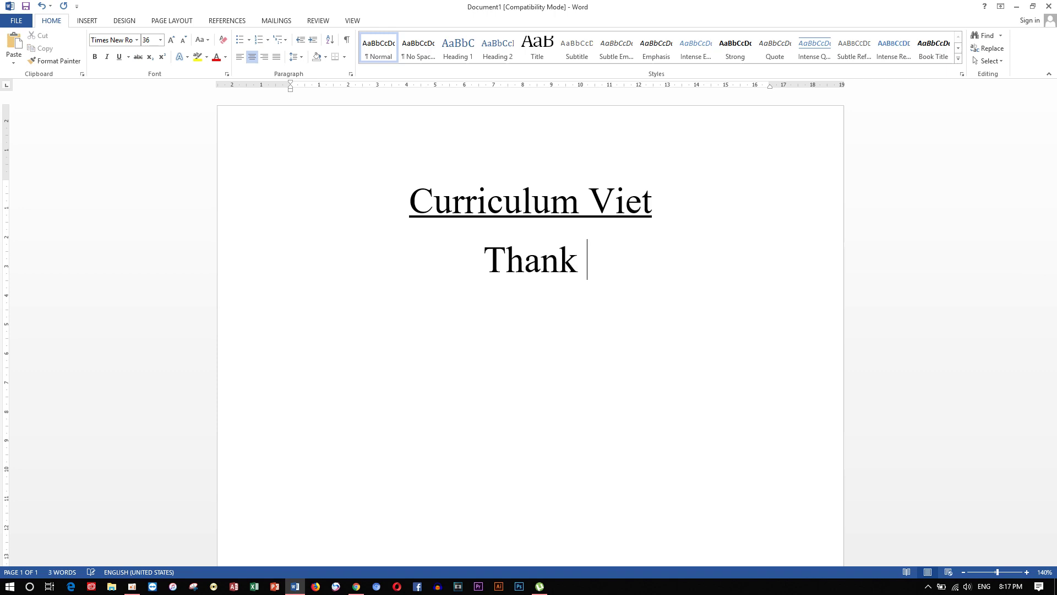
text(for )
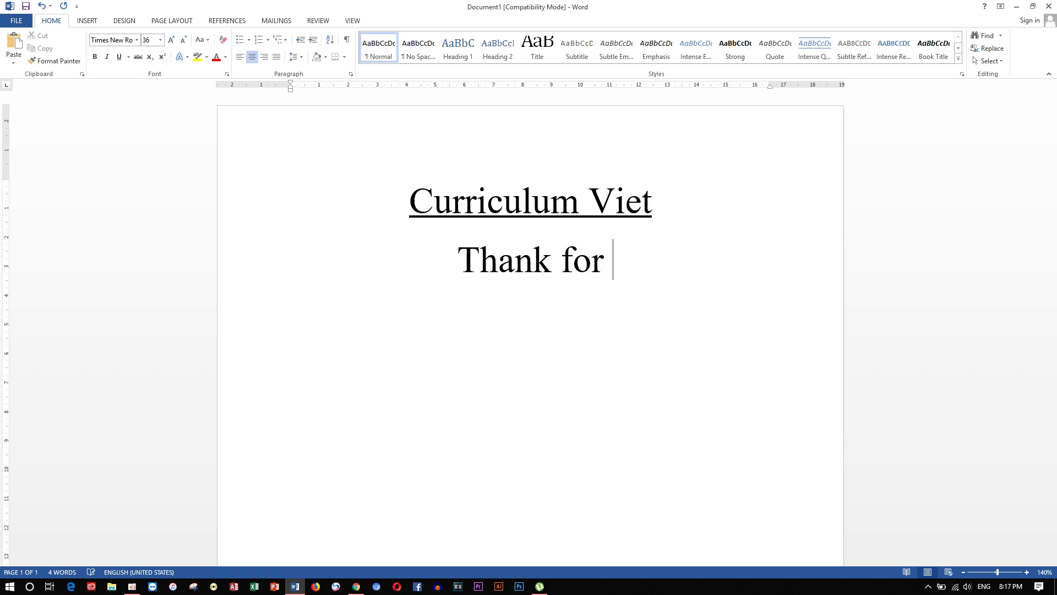
text(Wac)
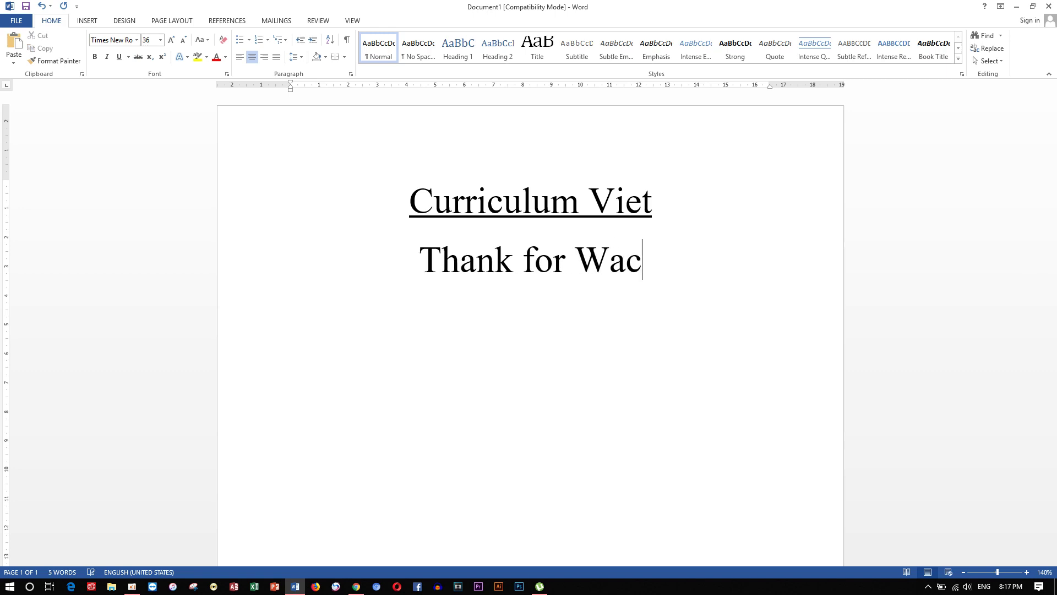
text(hing)
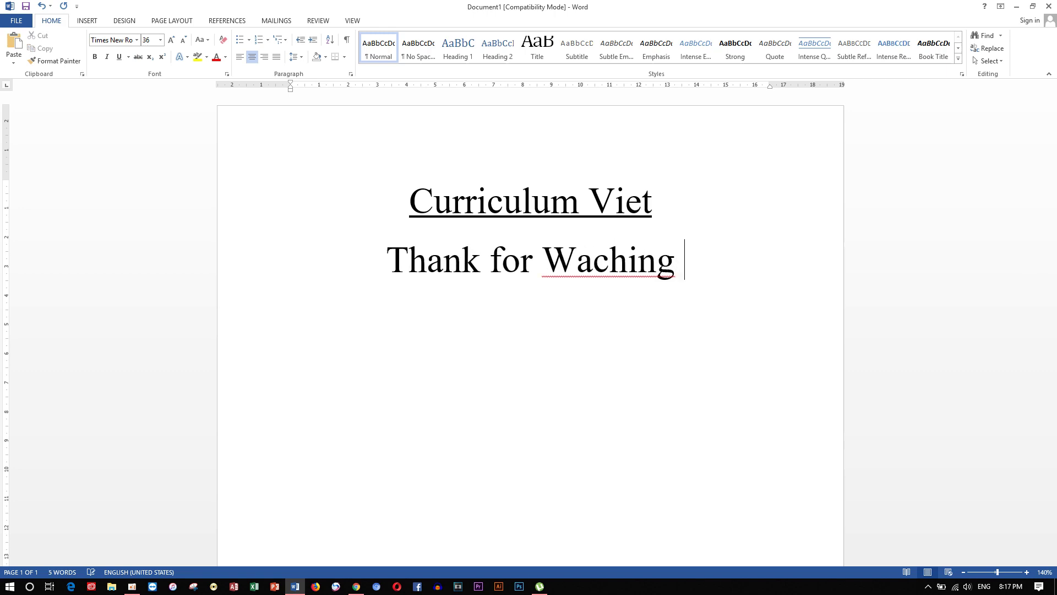
click(613, 260)
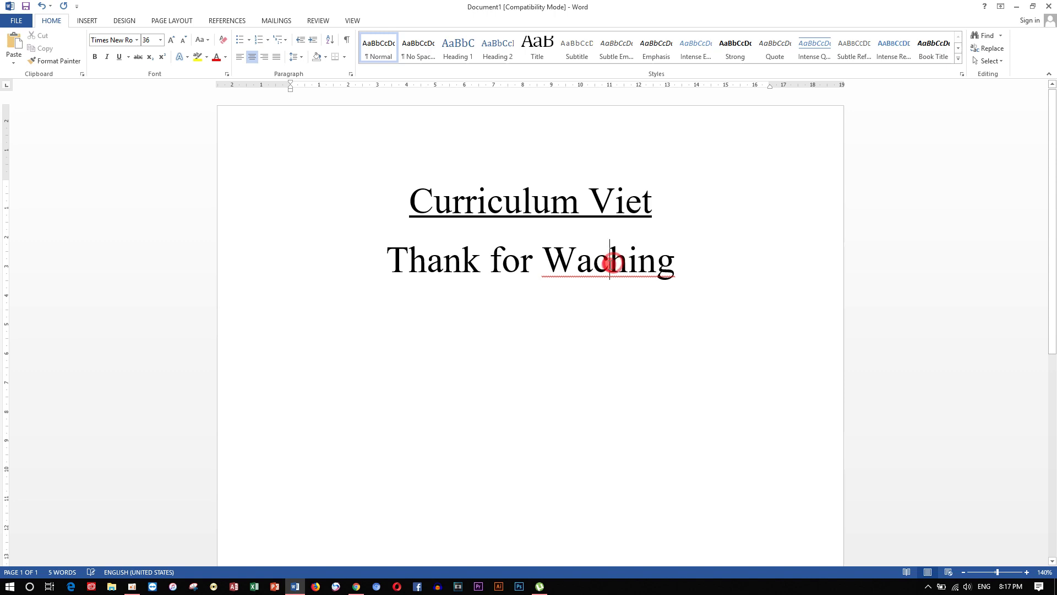
text(t)
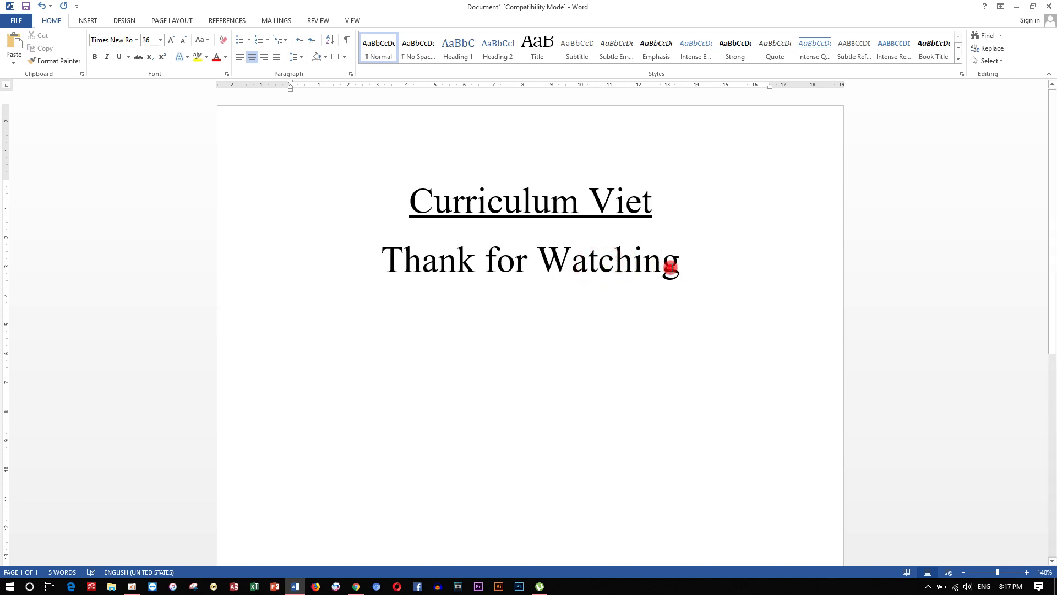
click(695, 280)
Shrink 'Thank for Watching' to size 26, keeping Times New Roman, and add an empty line below.
drag(685, 271, 354, 295)
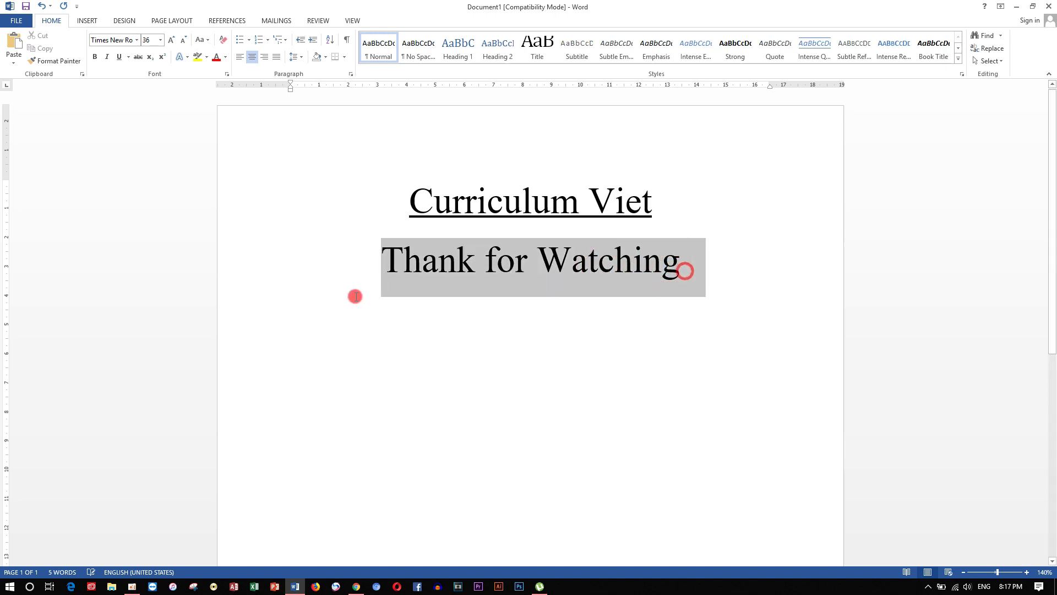
click(182, 43)
click(181, 43)
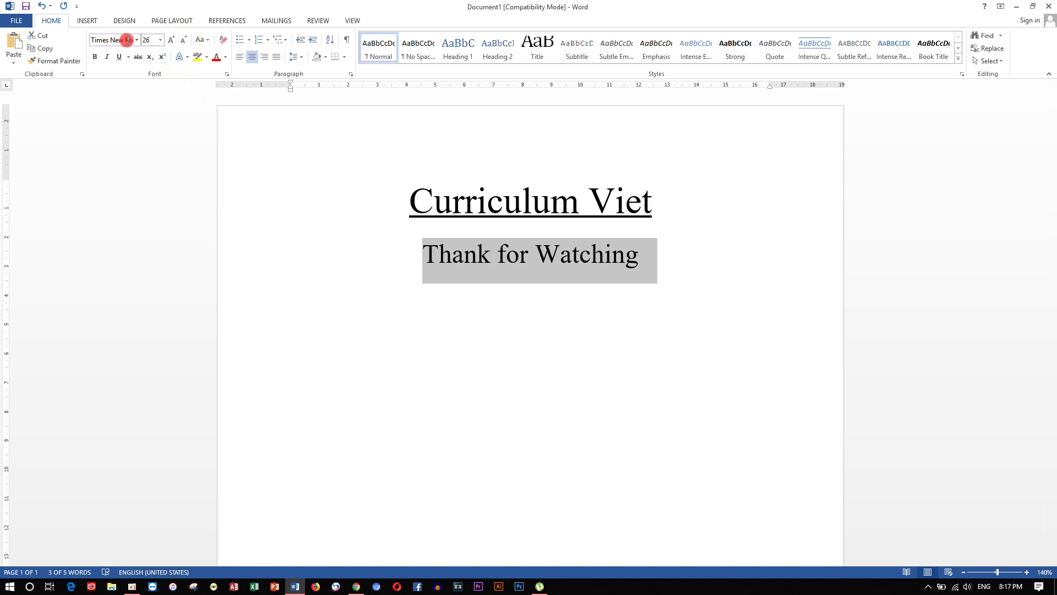
click(127, 40)
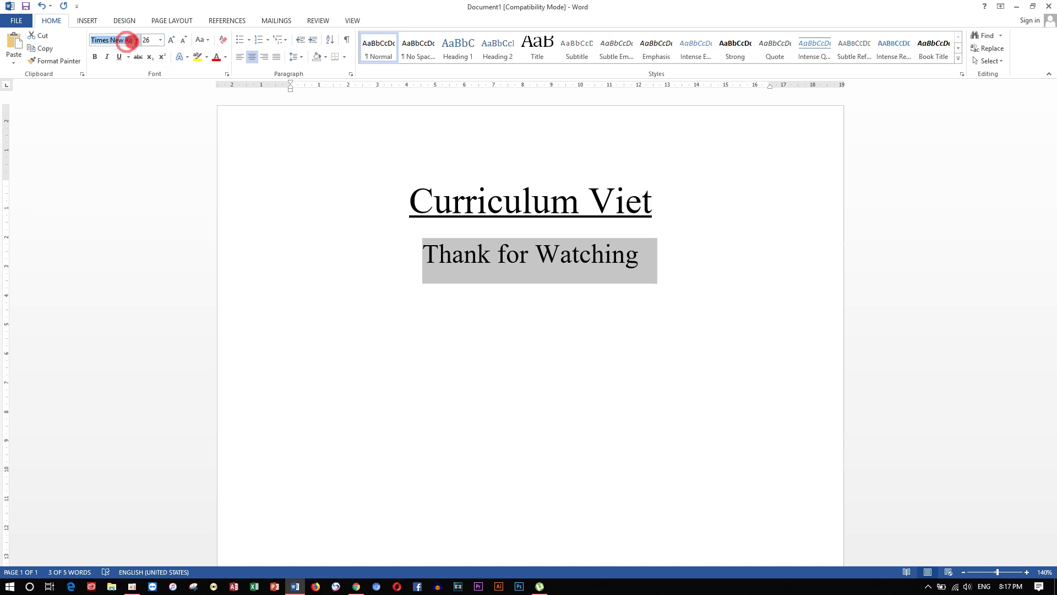
click(137, 40)
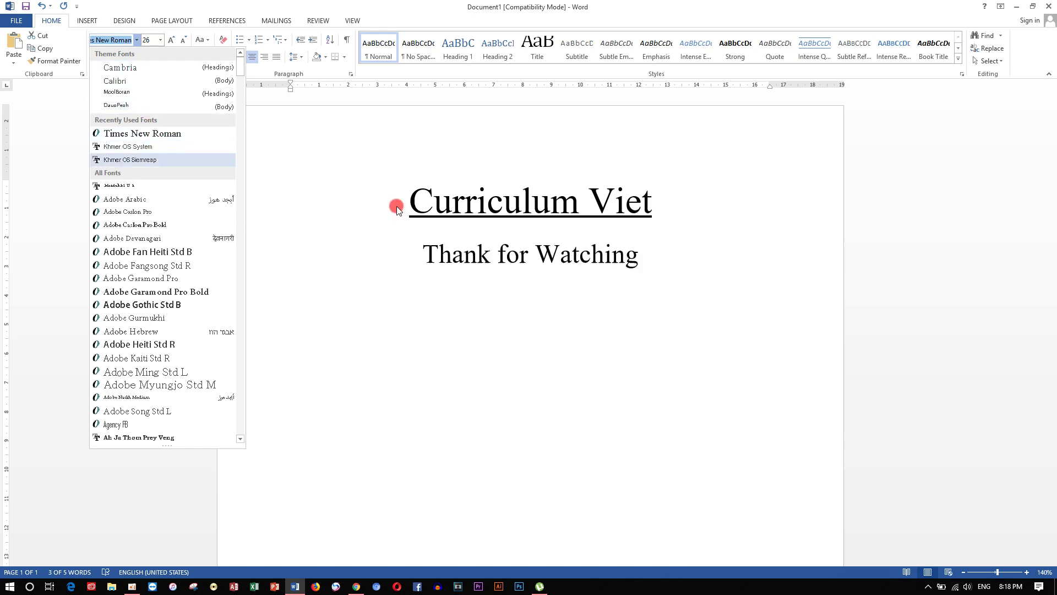
click(655, 260)
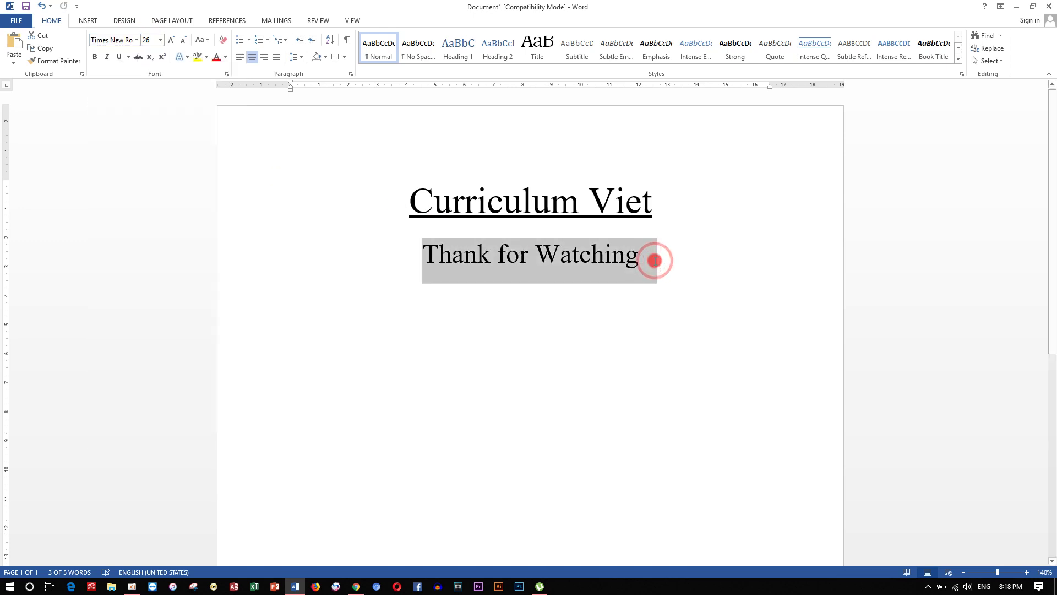
click(655, 260)
key(Return)
Switch the input language to Khmer and set the new line's font size to 22.
text(f)
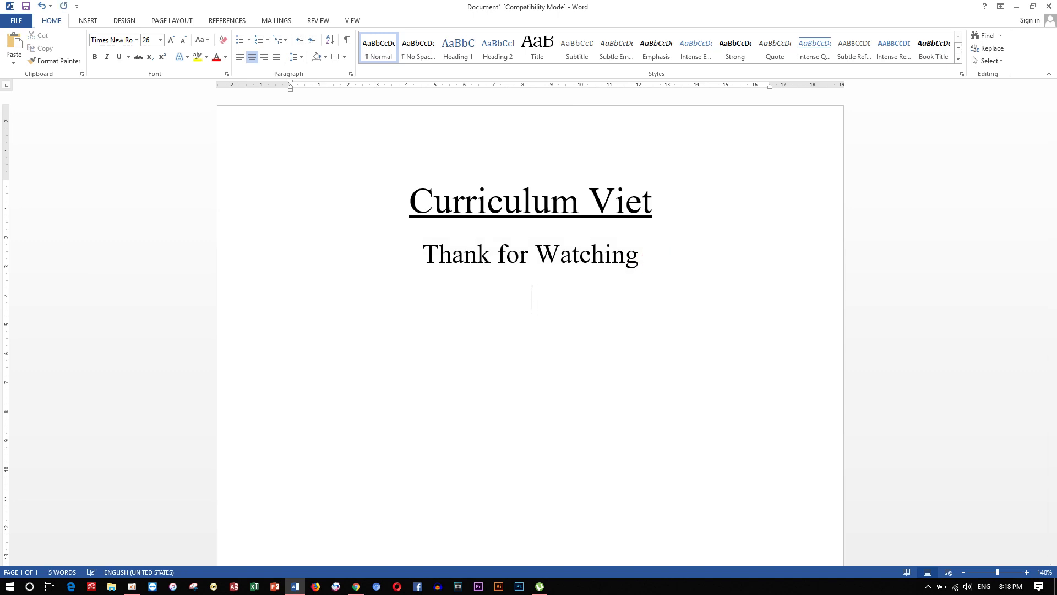
key(alt+shift)
key(alt+shift)
key(alt+shift)
key(alt+shift)
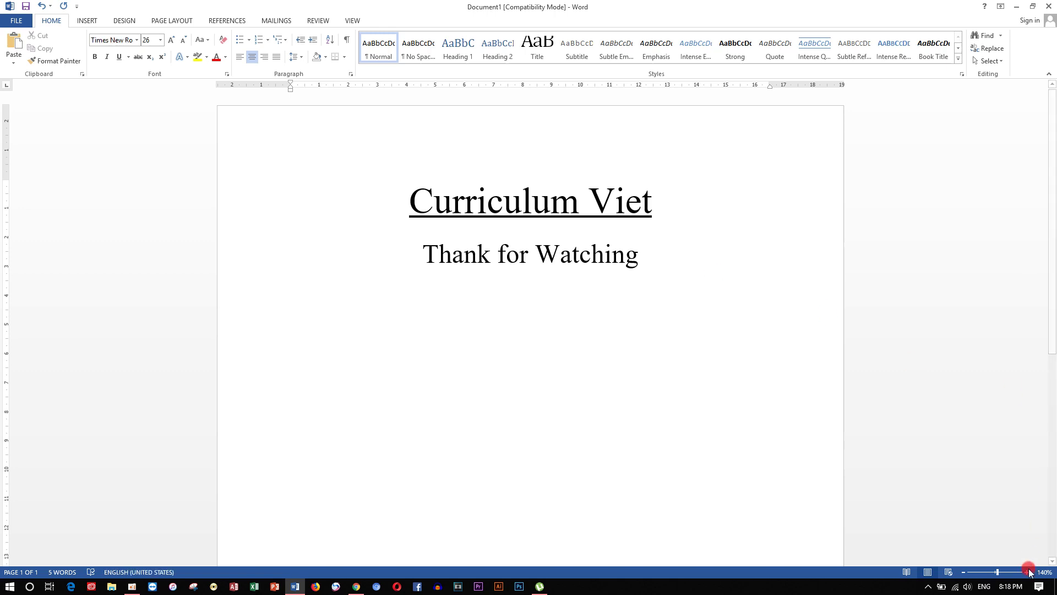
key(alt+shift)
key(alt+shift)
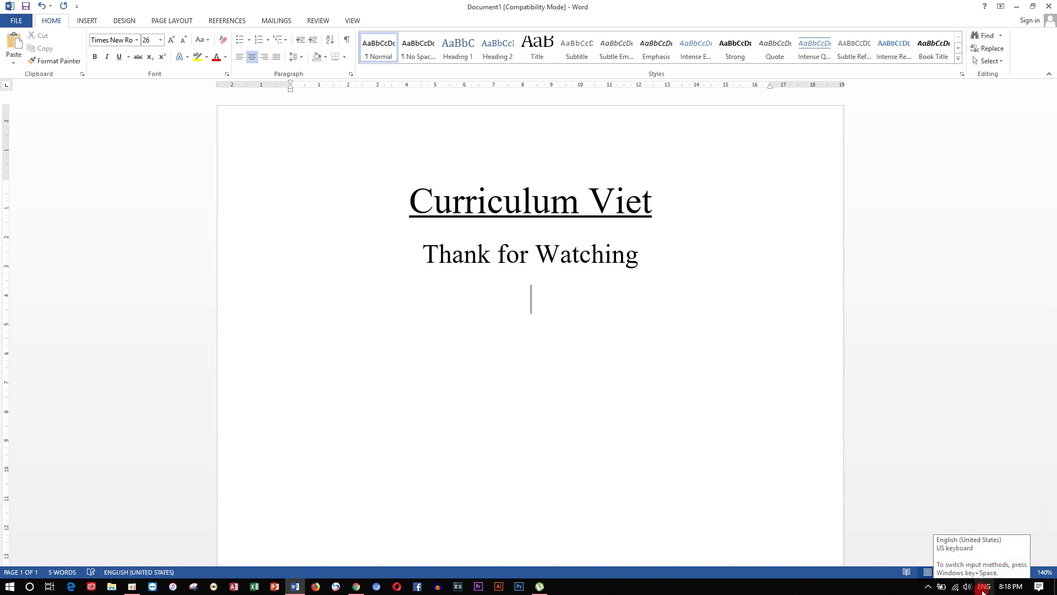
click(983, 586)
click(973, 529)
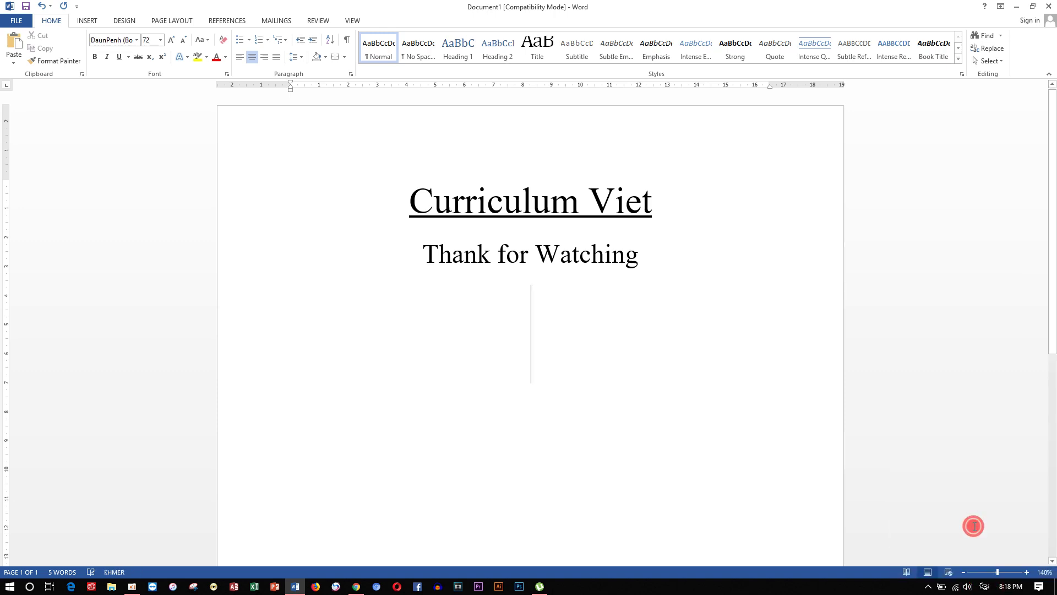
click(180, 44)
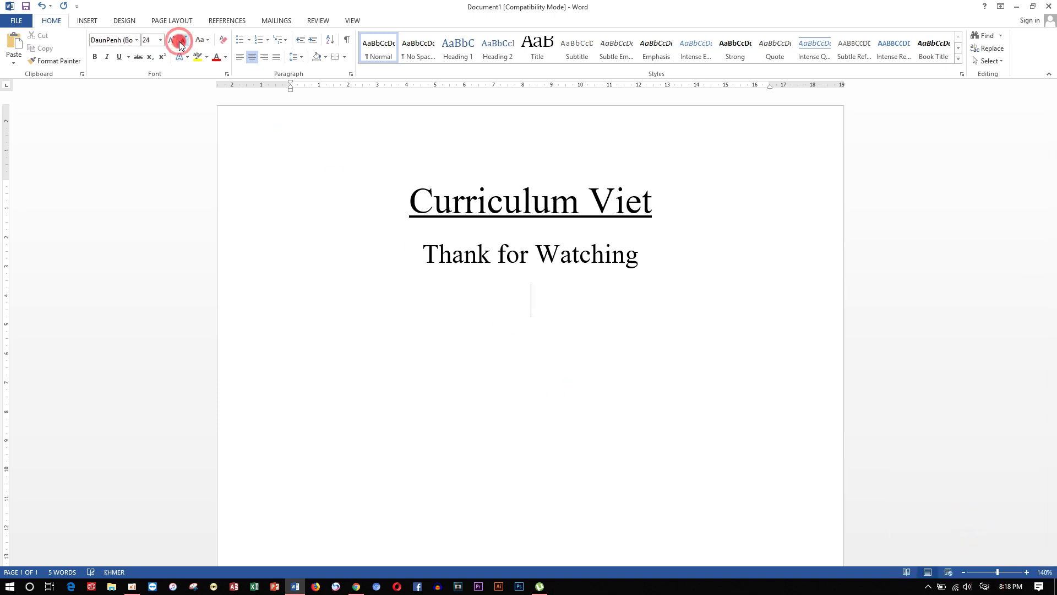
click(179, 44)
click(171, 40)
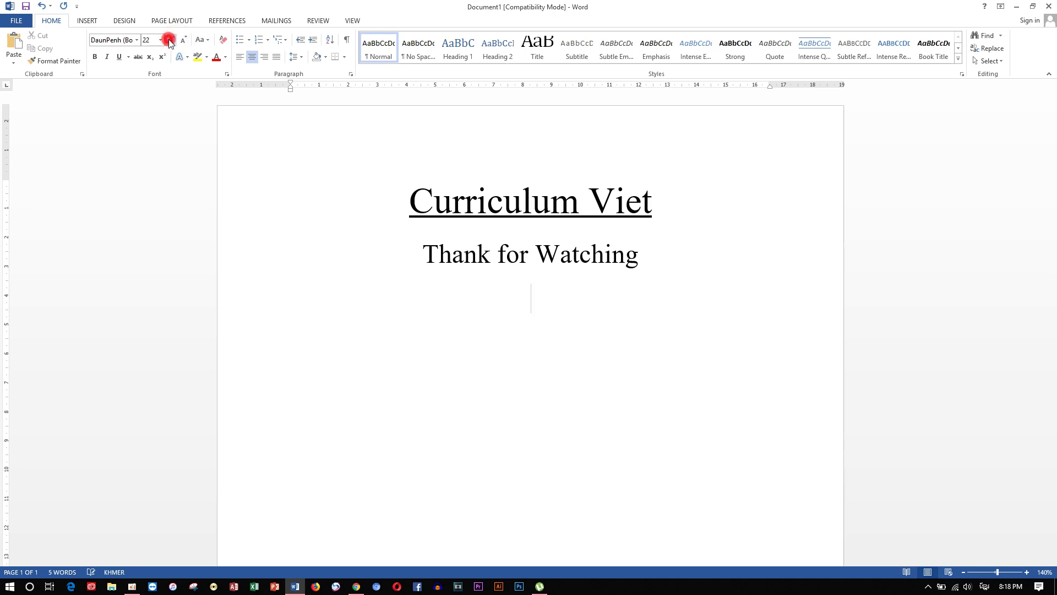
Type the Khmer phrase 'ខ្ញុំស្រលាញ់កម្ពុជា' and select the line.
text(ខ្ញុំស)
text(រា)
text(លាញ)
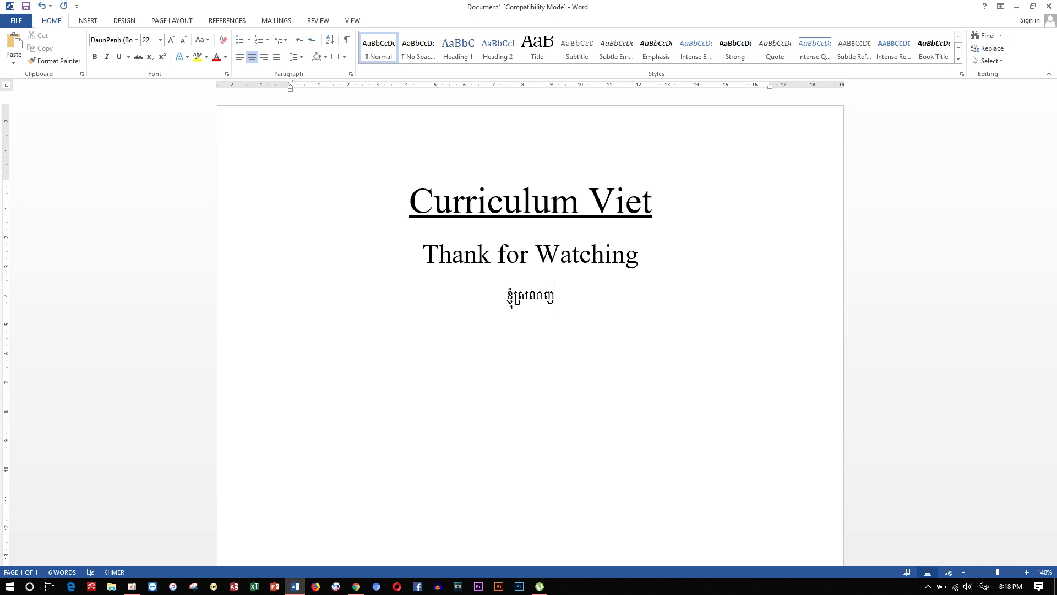
text(ៗៗ)
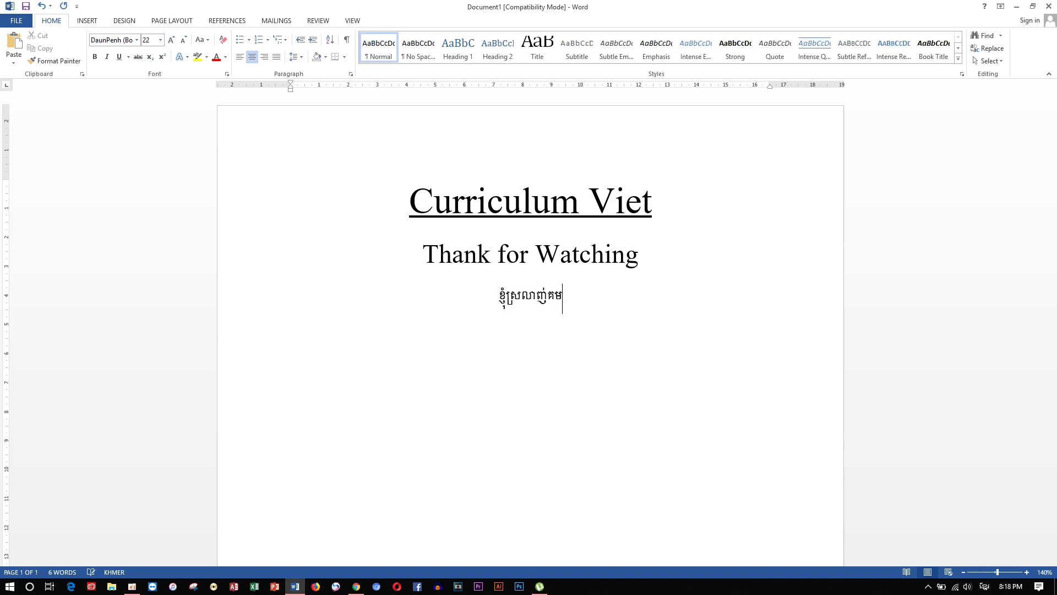
key(BackSpace)
key(BackSpace)
text(កម)
key(BackSpace)
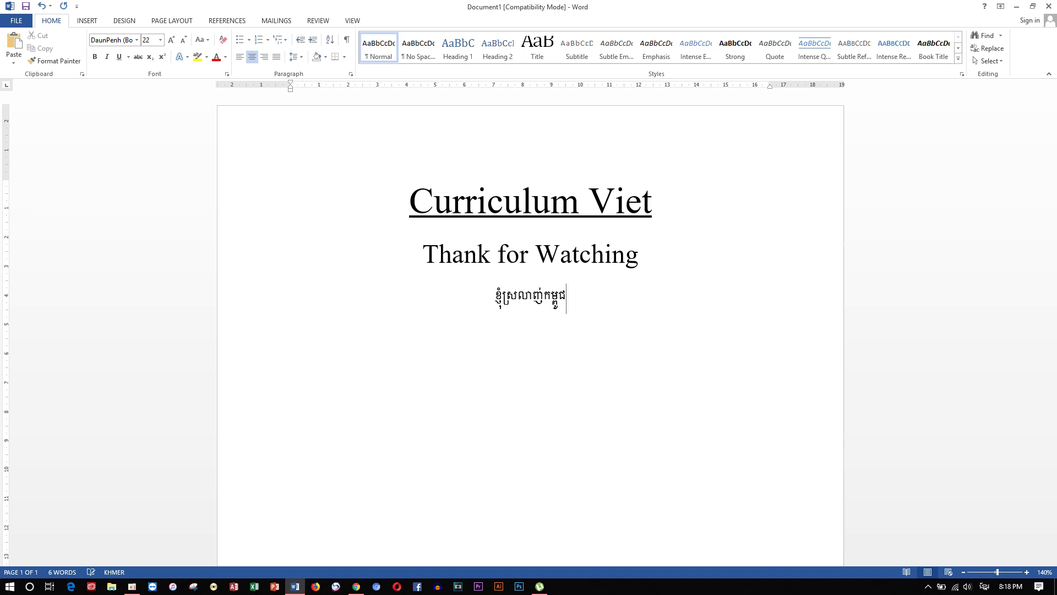
text(ពុជ)
text(ា)
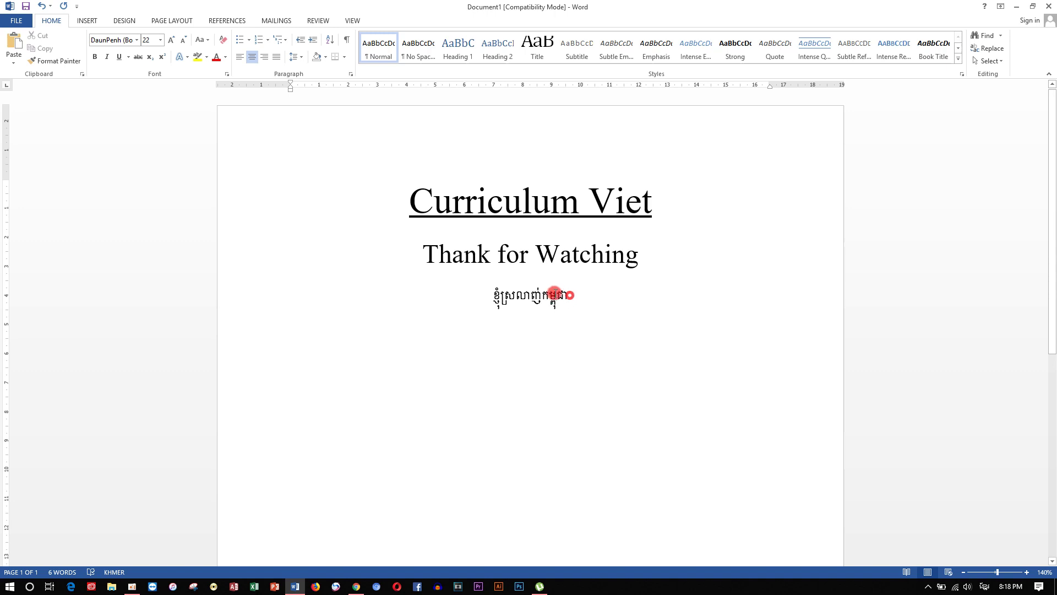
drag(573, 296, 493, 289)
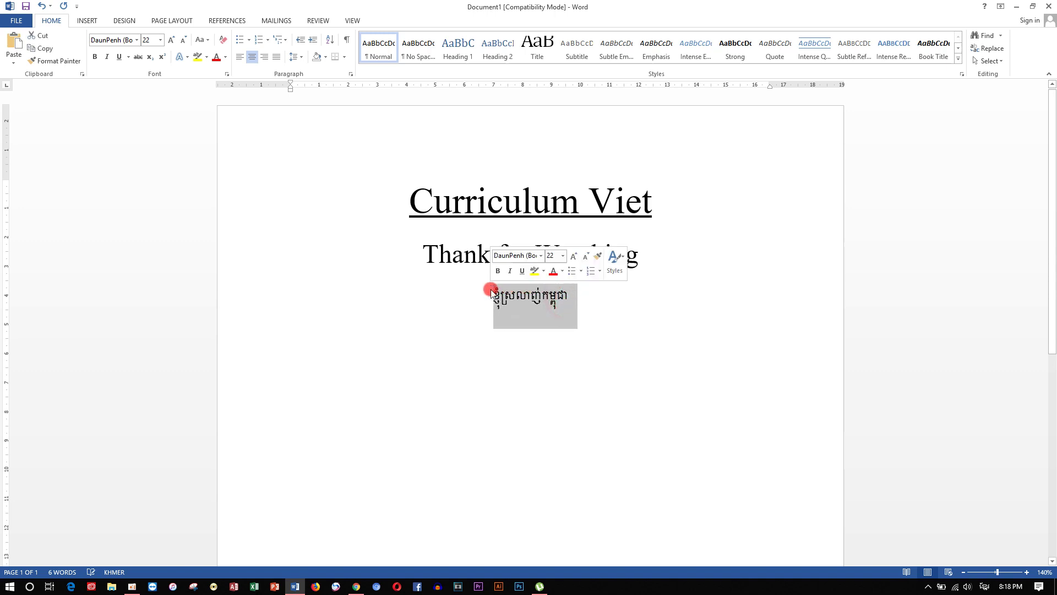
Enlarge the Khmer phrase to 36 pt, trying underline, bold and 48 pt before reverting.
click(172, 42)
click(172, 42)
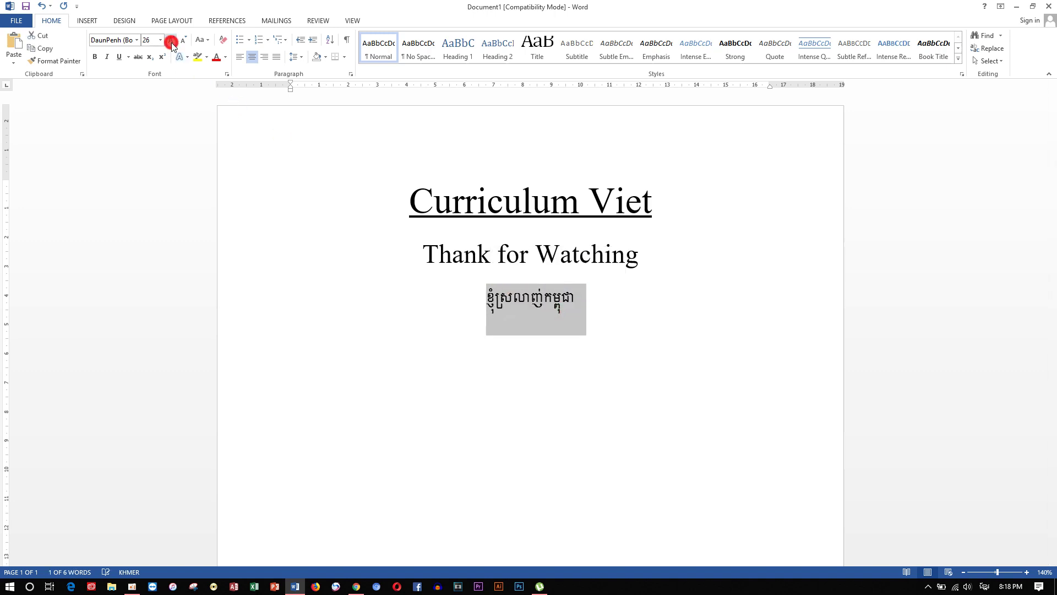
click(172, 42)
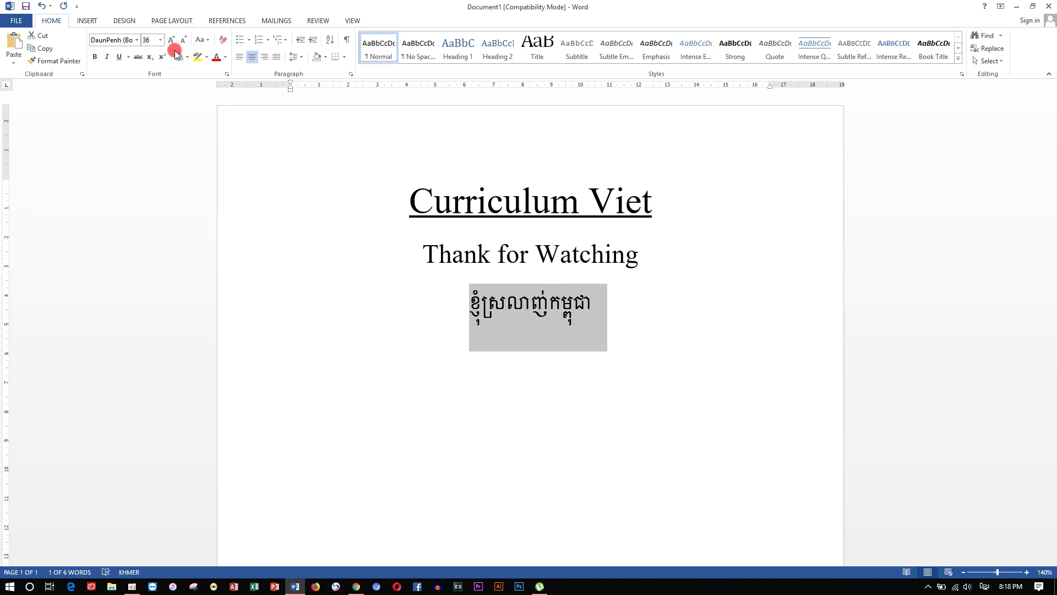
click(120, 57)
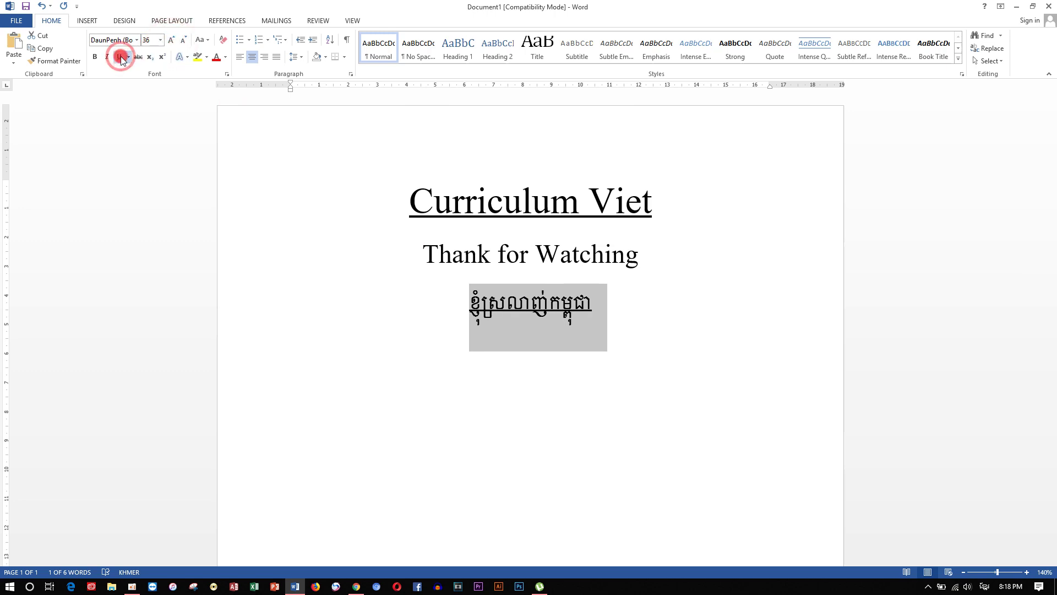
click(120, 57)
click(92, 58)
click(92, 58)
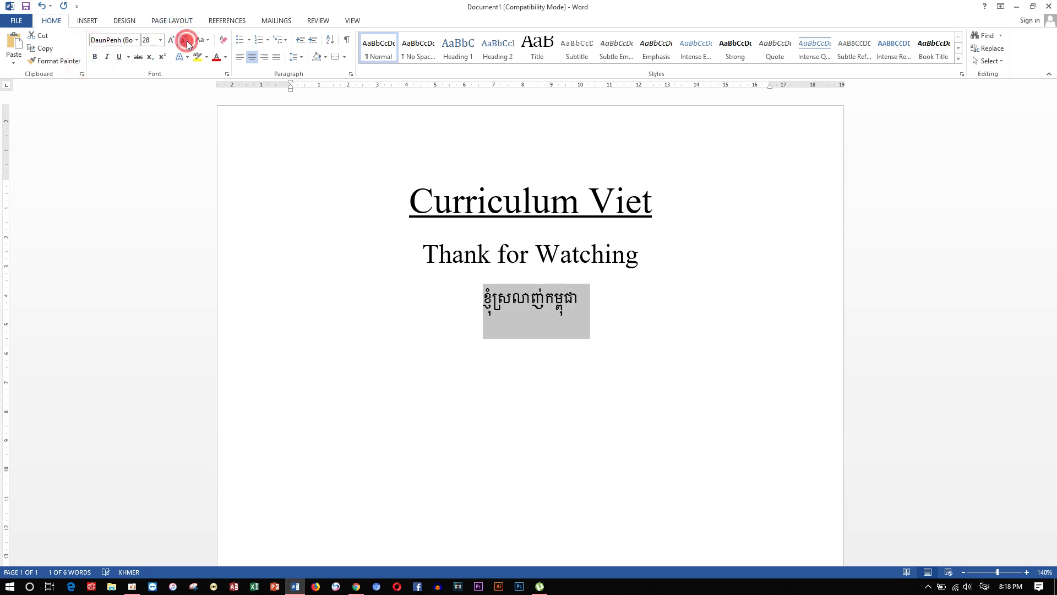
click(171, 40)
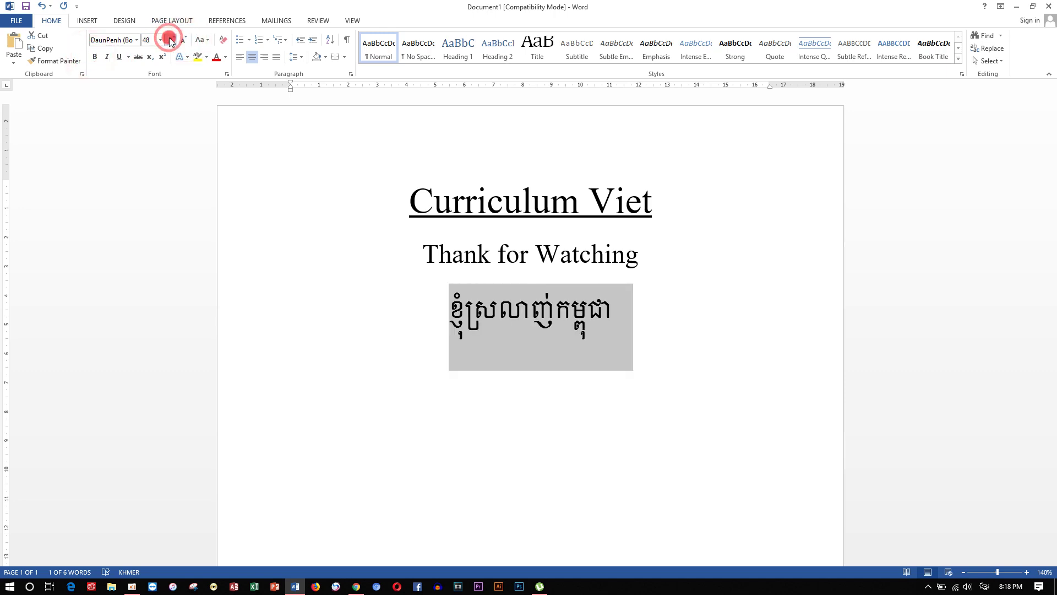
click(182, 40)
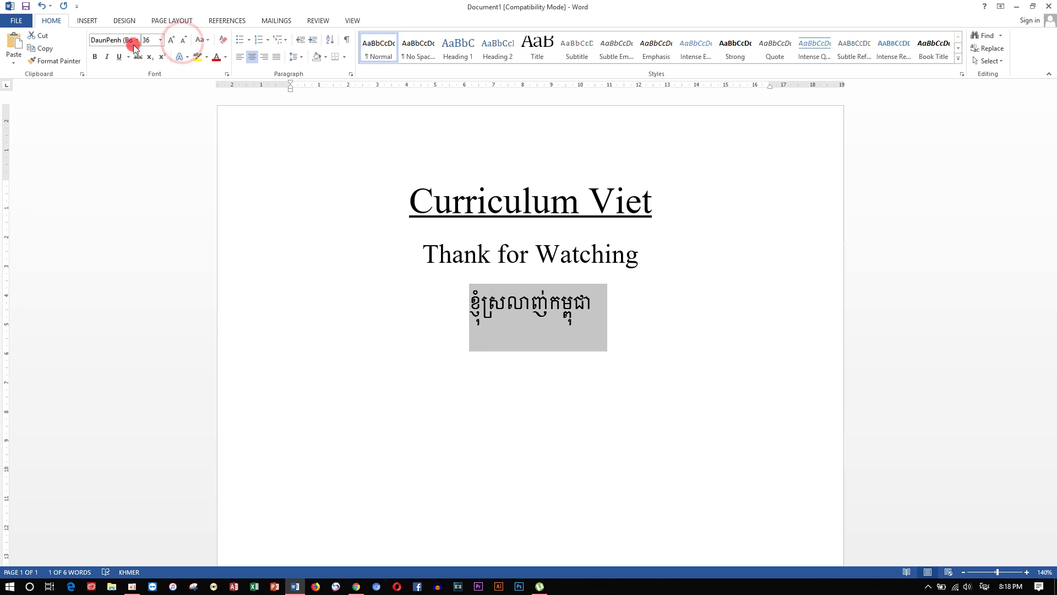
click(137, 40)
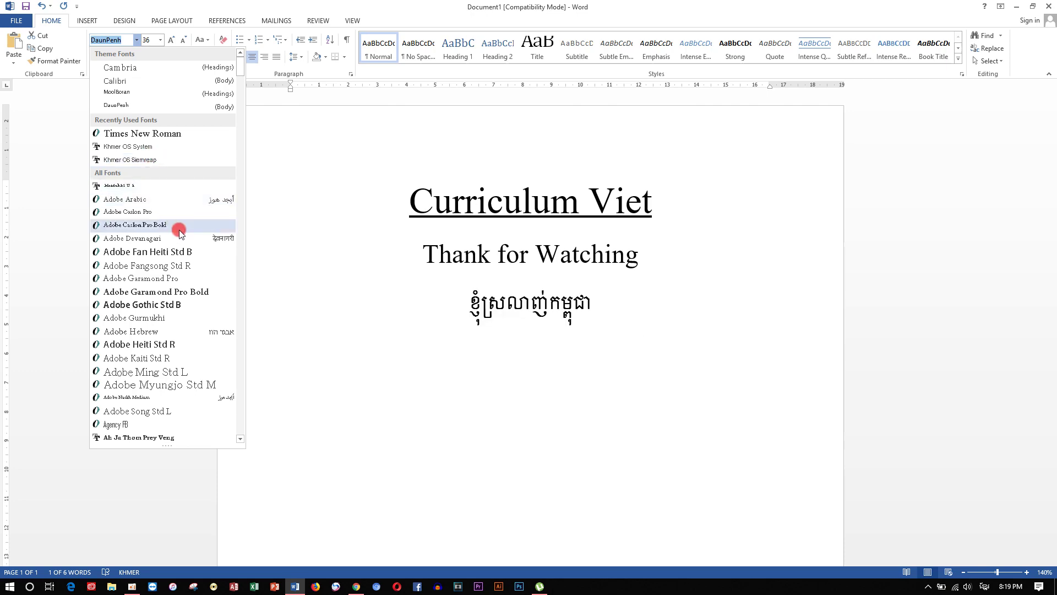
Scroll the font list and apply an AKbalthom Khmer font to the Khmer phrase.
drag(240, 73, 241, 95)
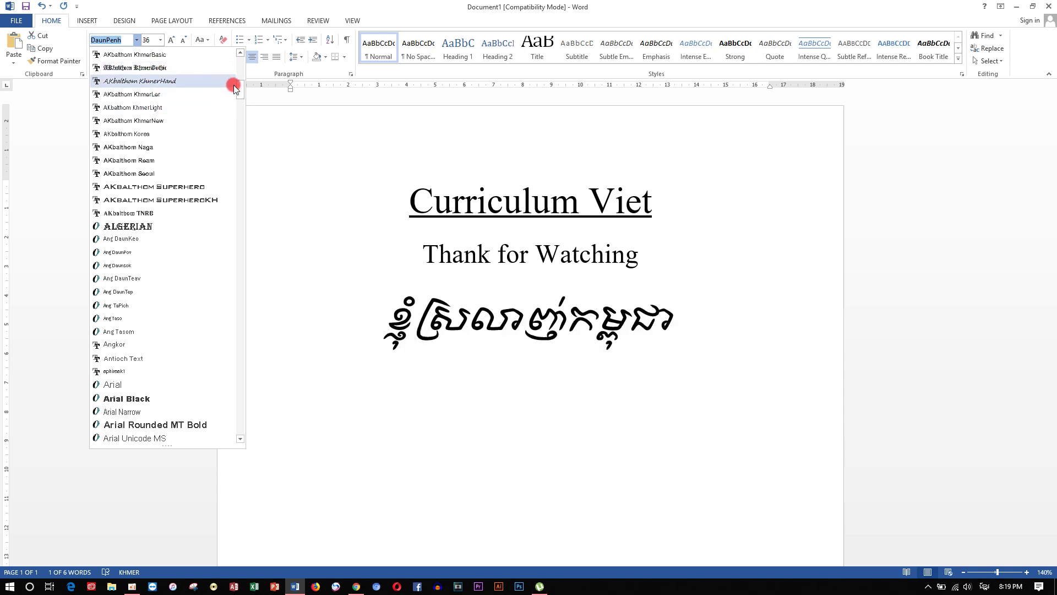
scroll(240, 87, up, 2)
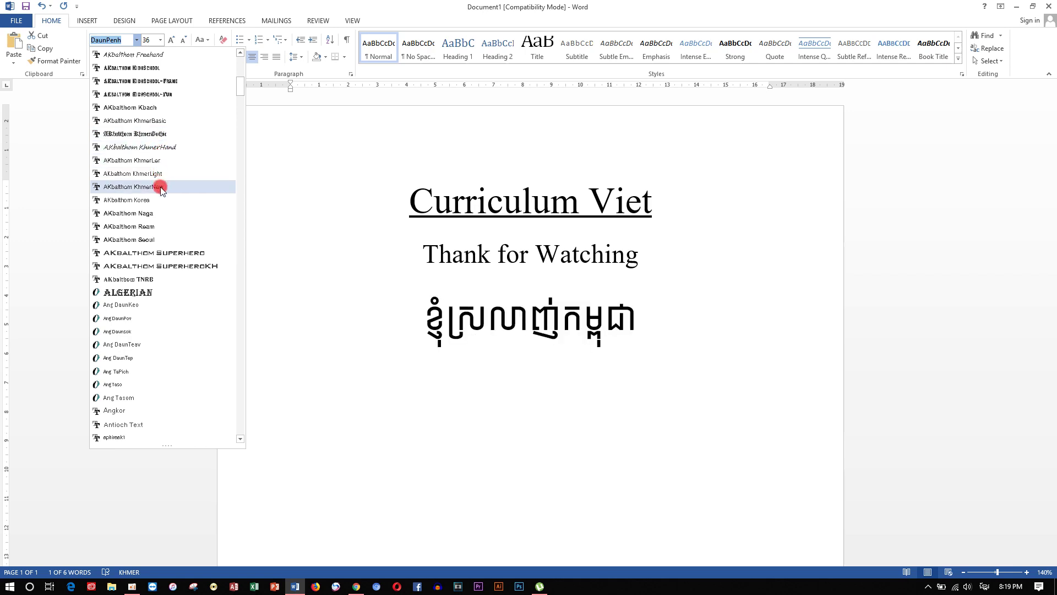
click(163, 135)
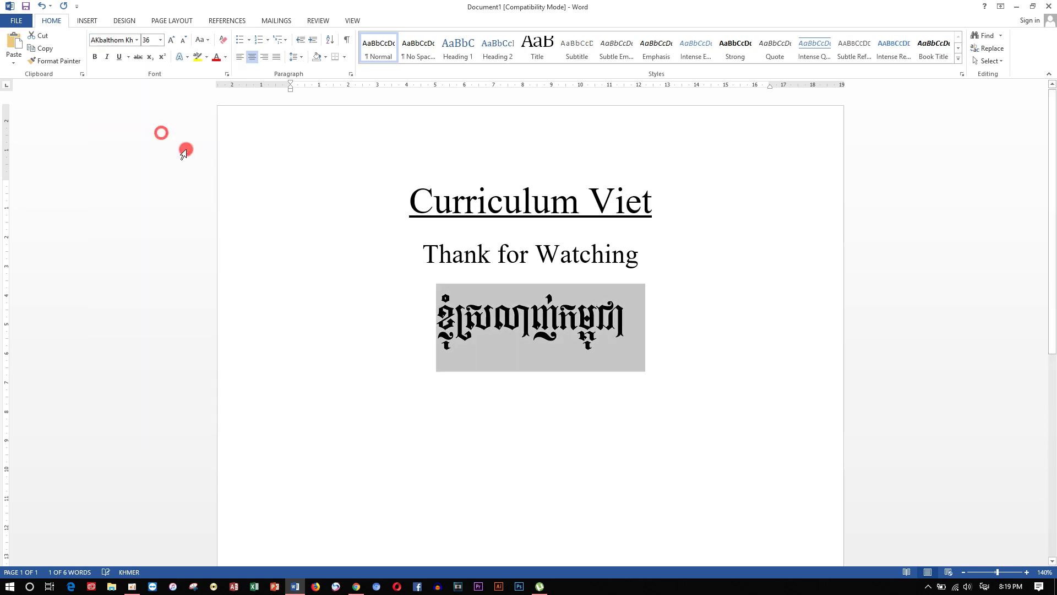
Select and delete most of the Khmer phrase on the line below 'Thank for Watching'.
click(611, 301)
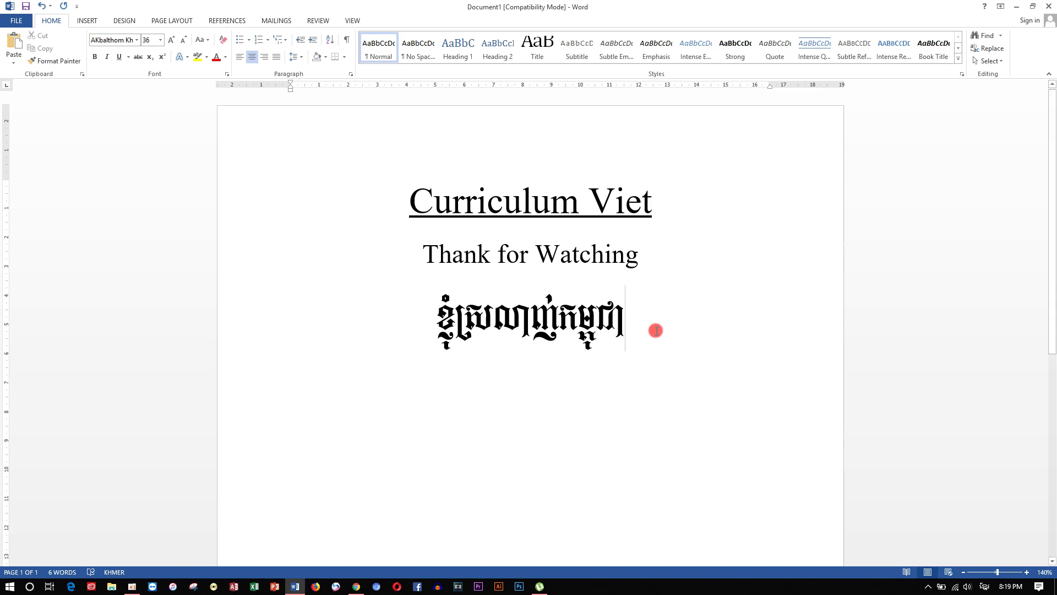
drag(653, 330, 428, 259)
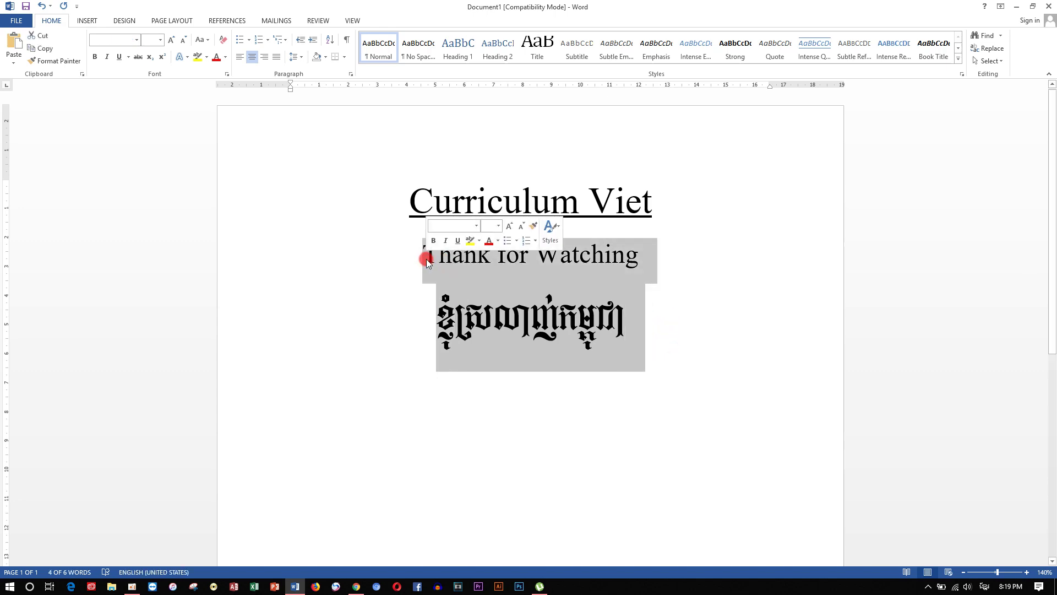
click(583, 308)
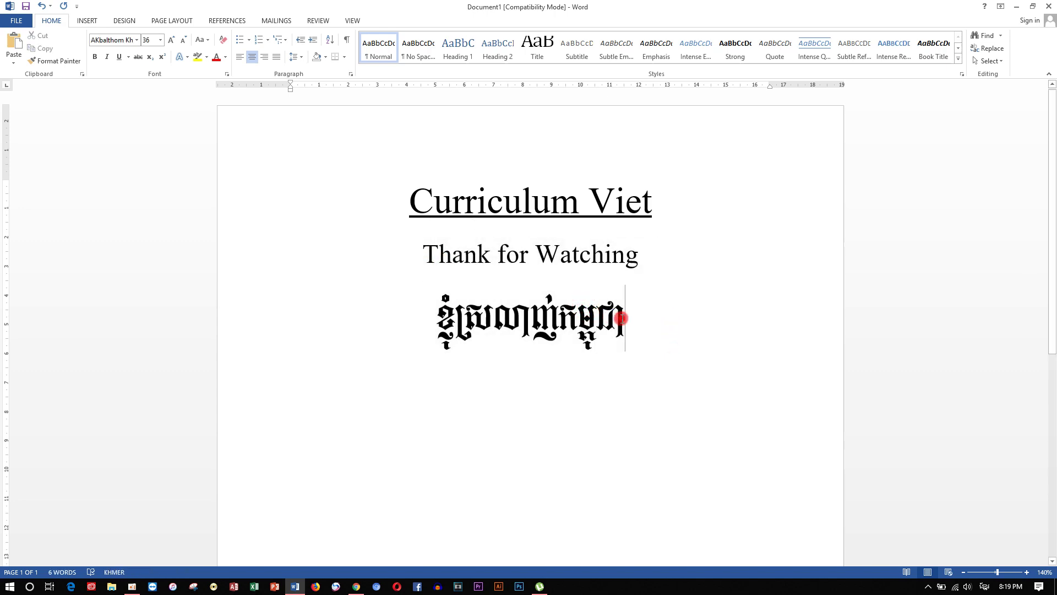
drag(628, 319, 468, 322)
key(BackSpace)
Erase the last Khmer character, add an empty line, and open the Borders dropdown.
key(BackSpace)
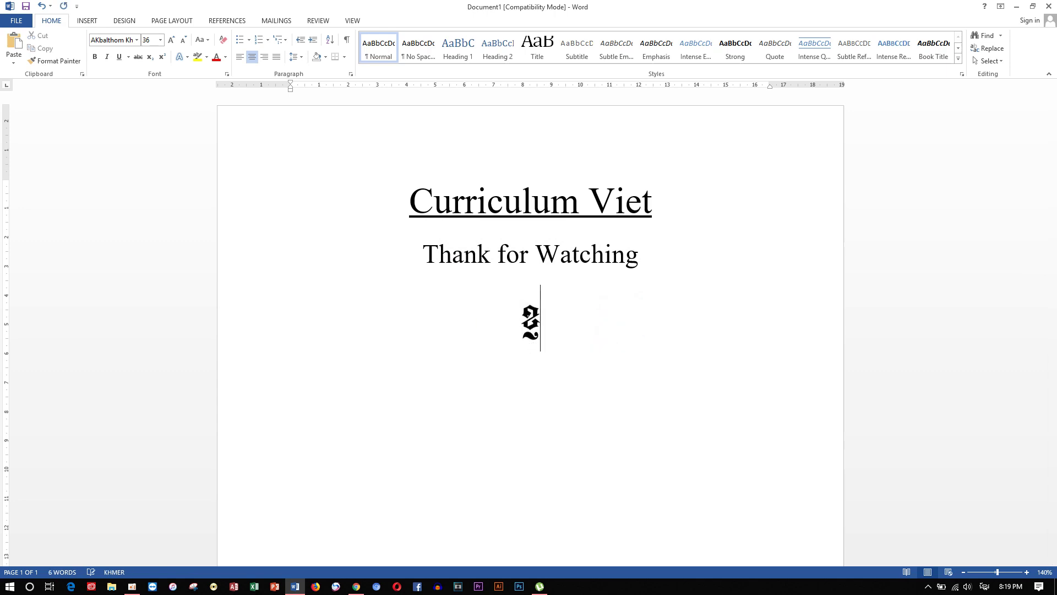
key(BackSpace)
key(BackSpace)
key(BackSpace)
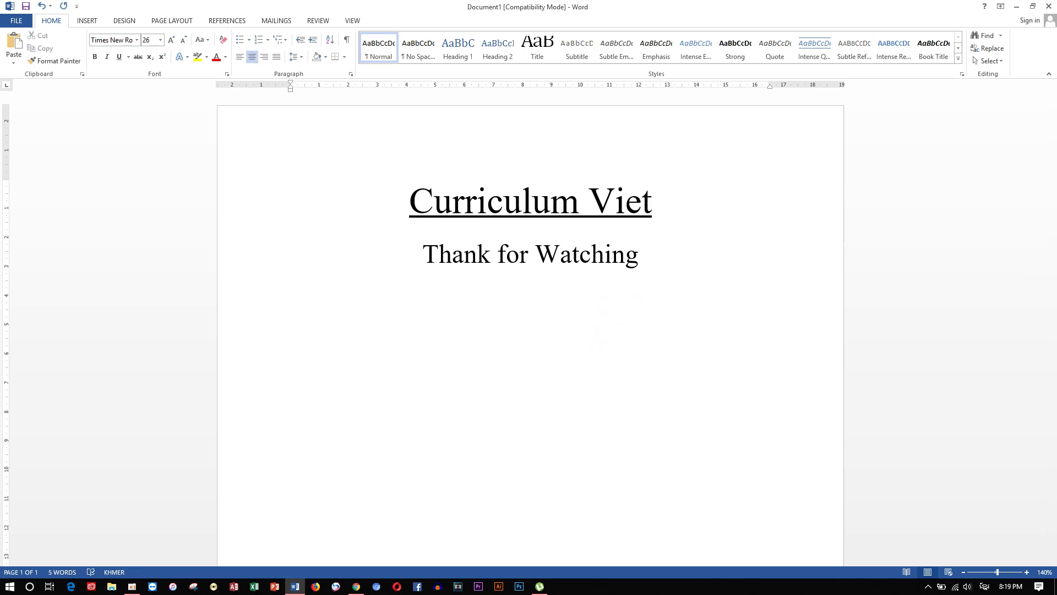
key(Return)
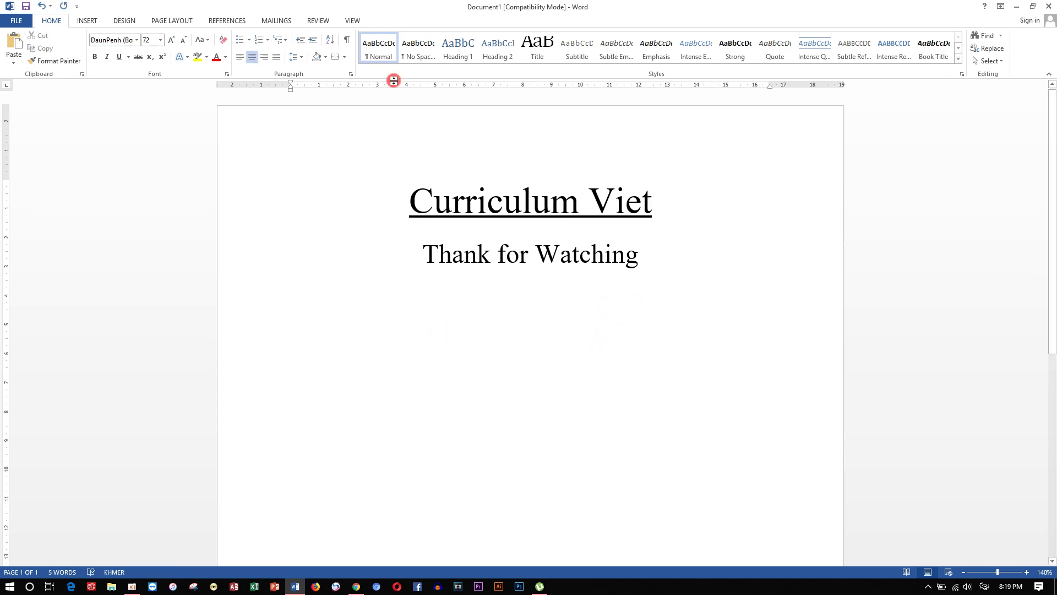
click(344, 61)
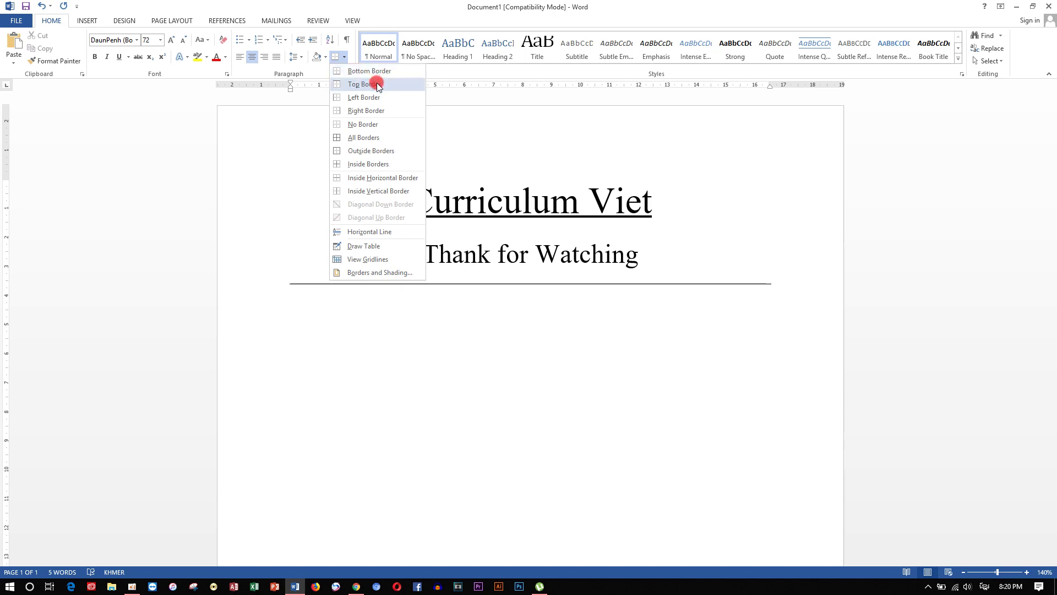
Try a top rule on the empty line, then retype the final 'g' of 'Watching'.
click(378, 85)
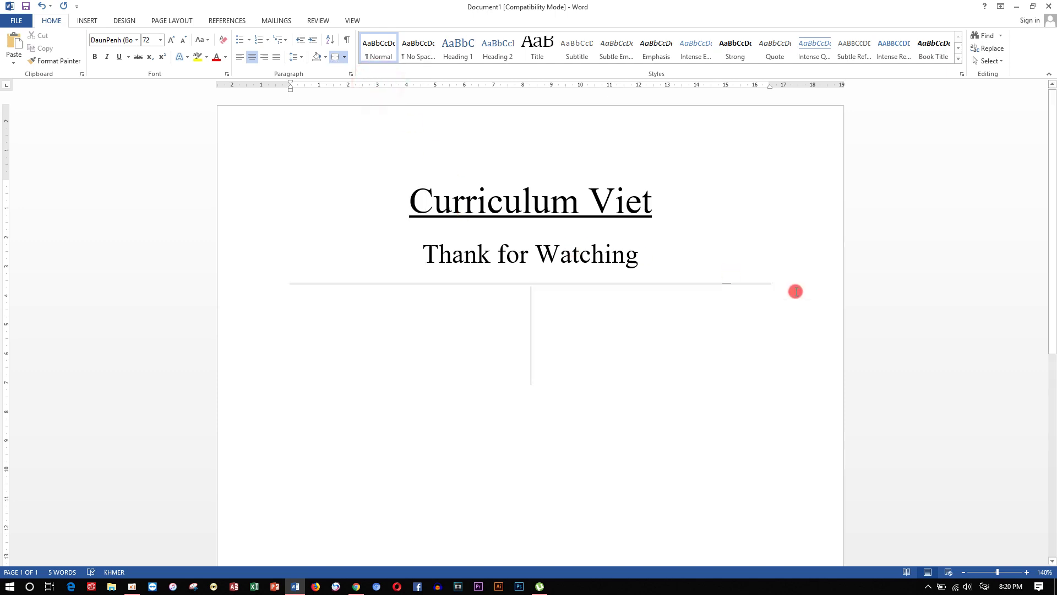
click(770, 285)
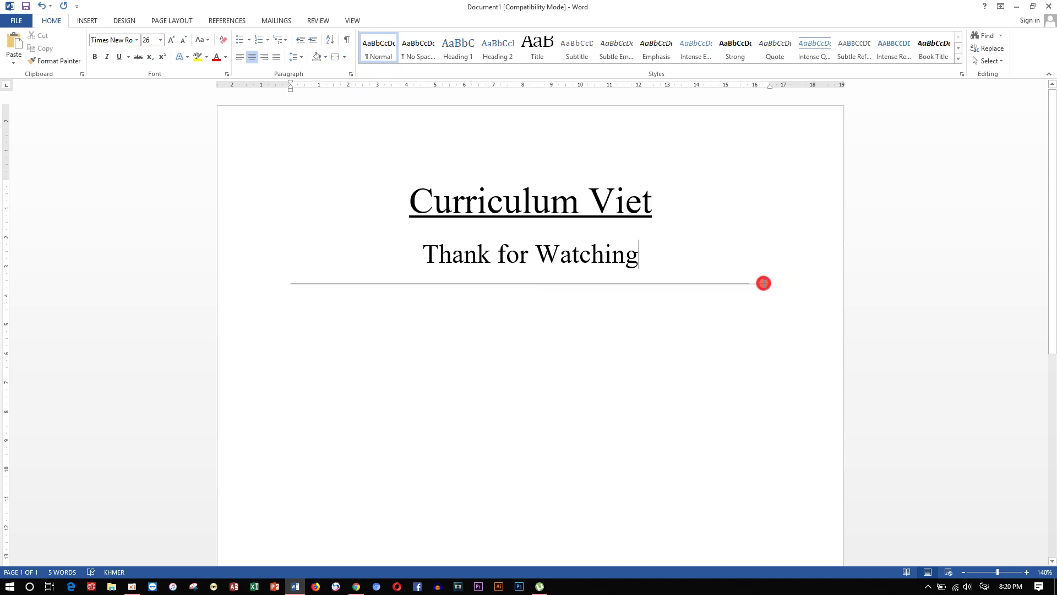
click(764, 283)
key(BackSpace)
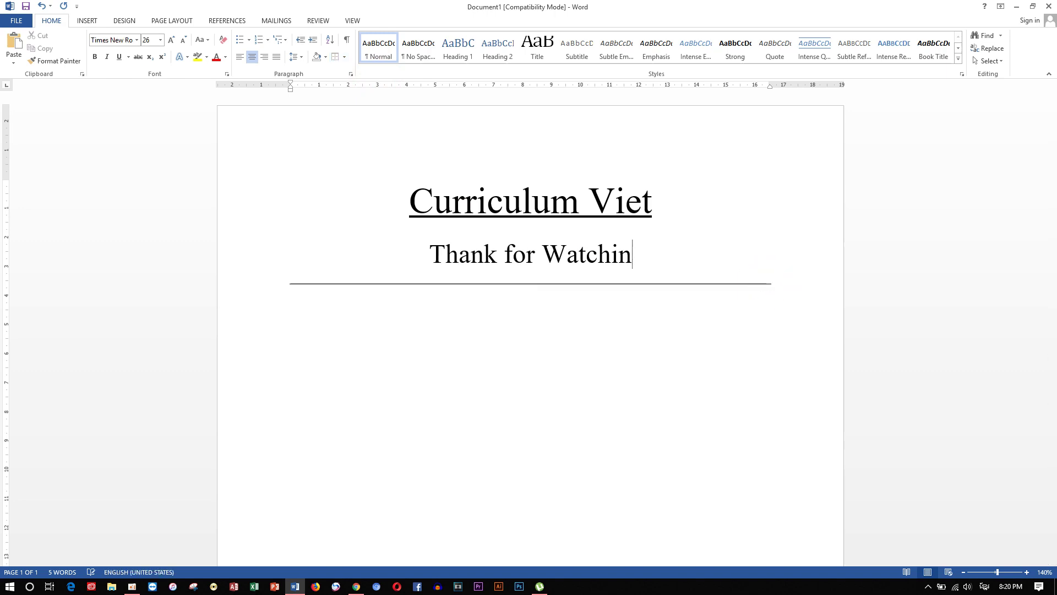
text(g)
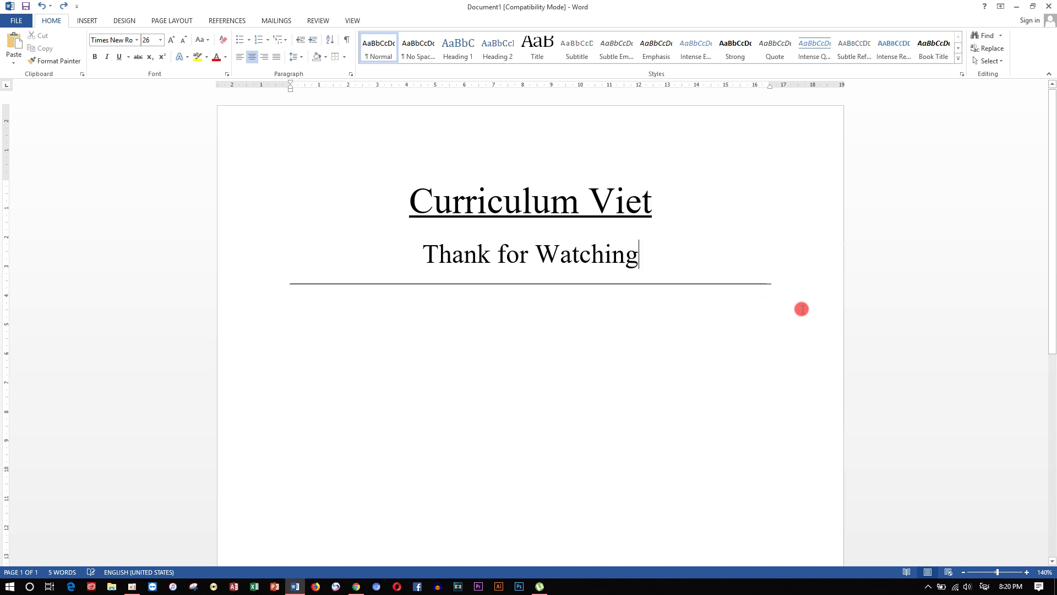
Remove the bordered empty line and start a fresh empty line below 'Thank for Watching'.
click(691, 308)
click(691, 309)
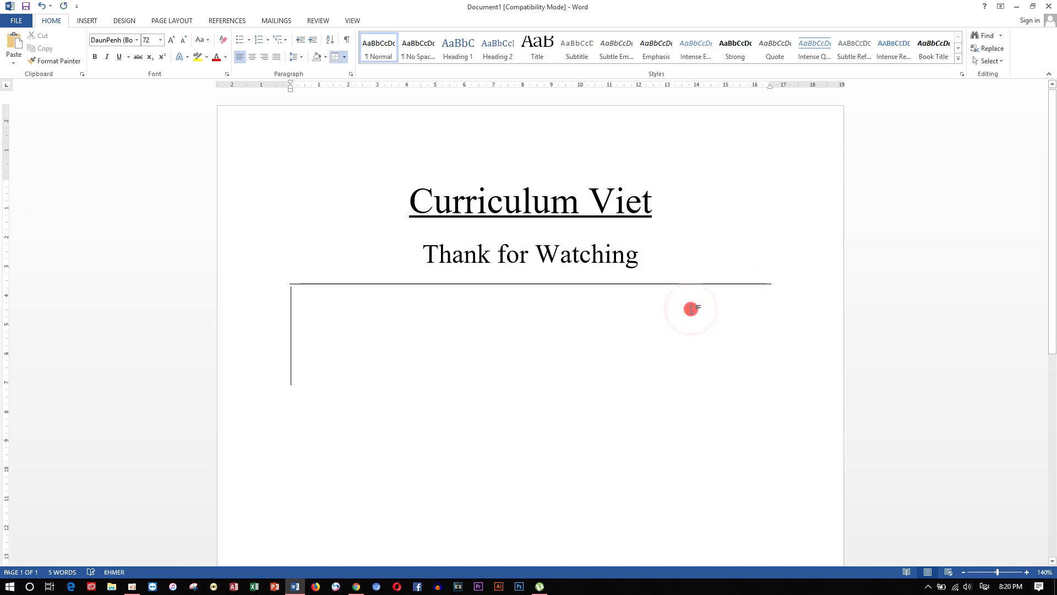
key(BackSpace)
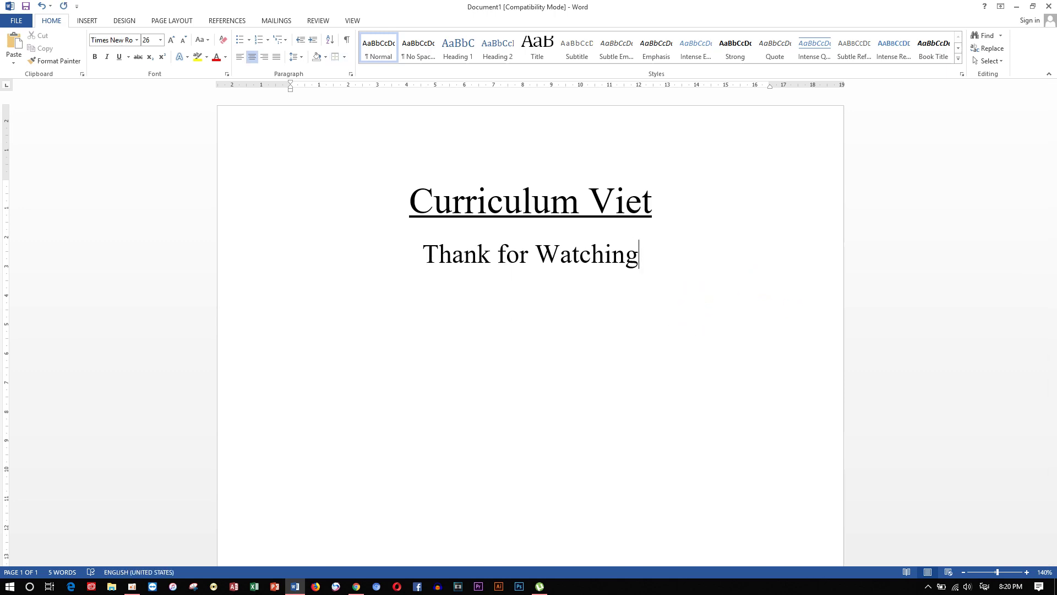
key(Return)
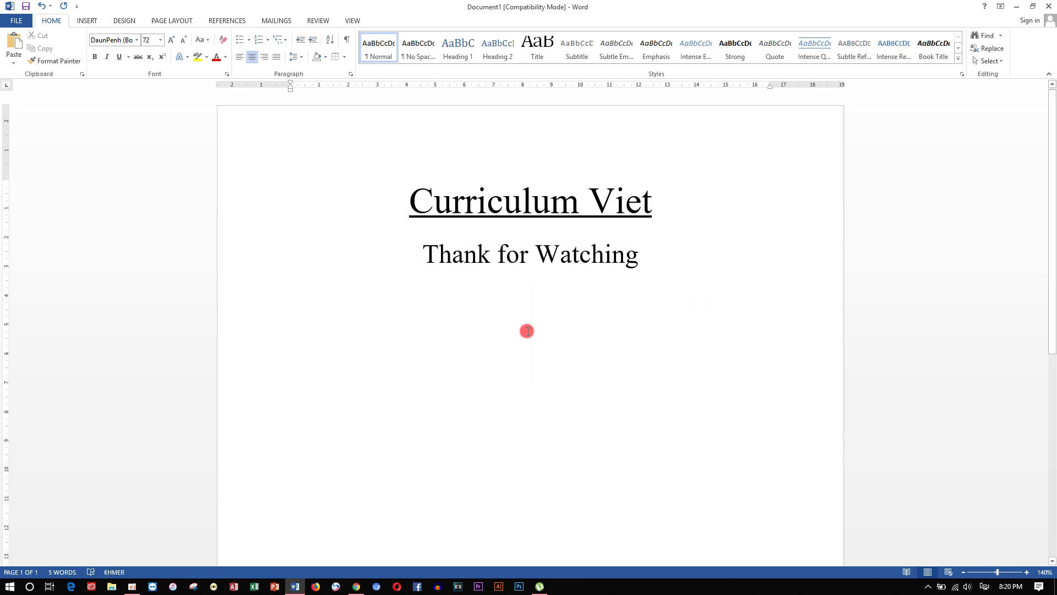
click(344, 57)
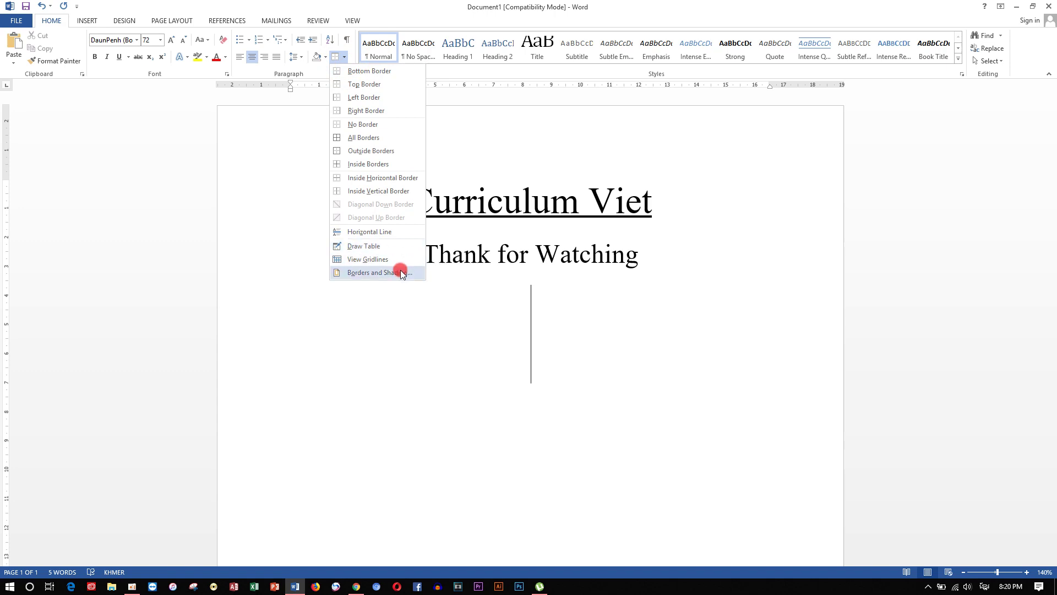
In Borders and Shading, leave only a top border in the preview.
click(401, 271)
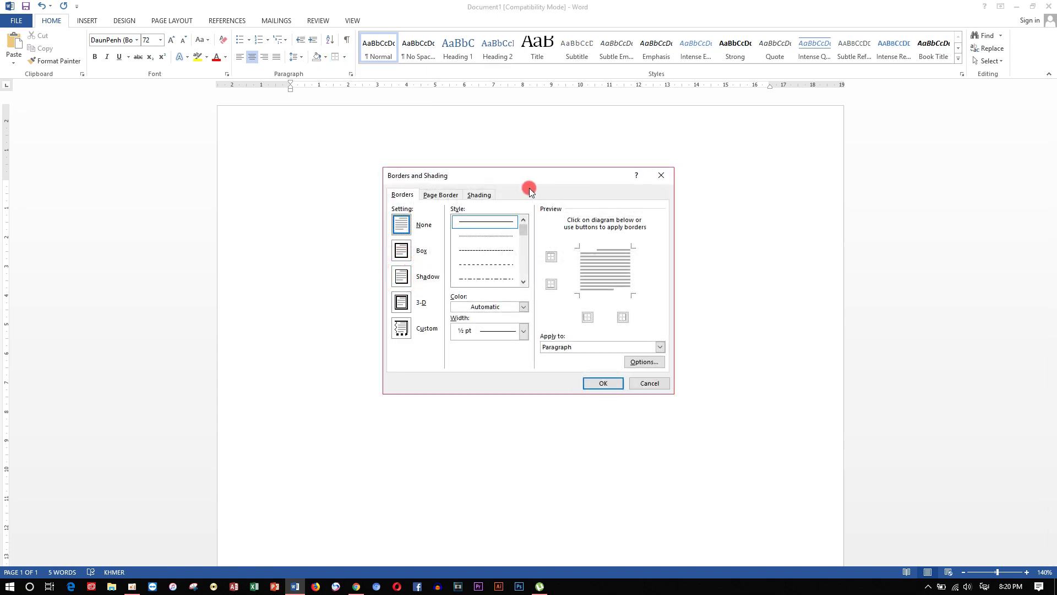
drag(529, 180, 745, 177)
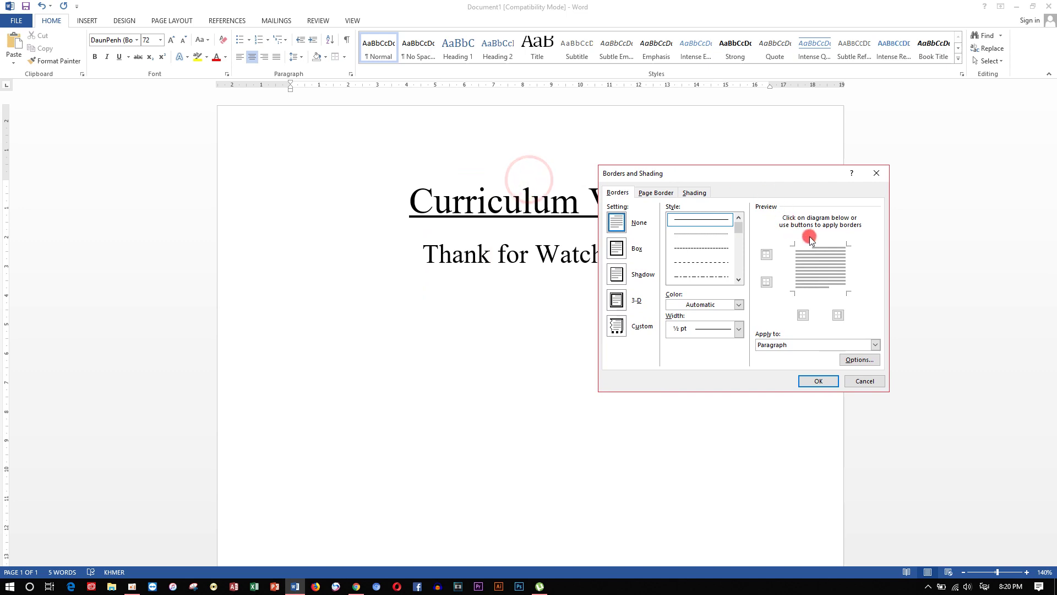
click(811, 239)
click(825, 289)
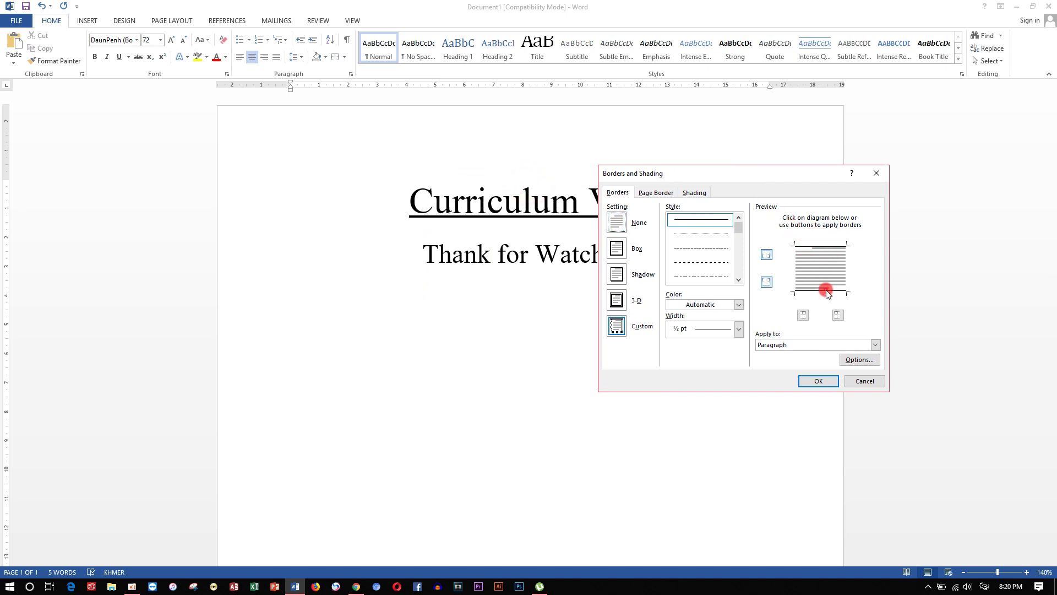
click(801, 280)
click(838, 273)
click(818, 249)
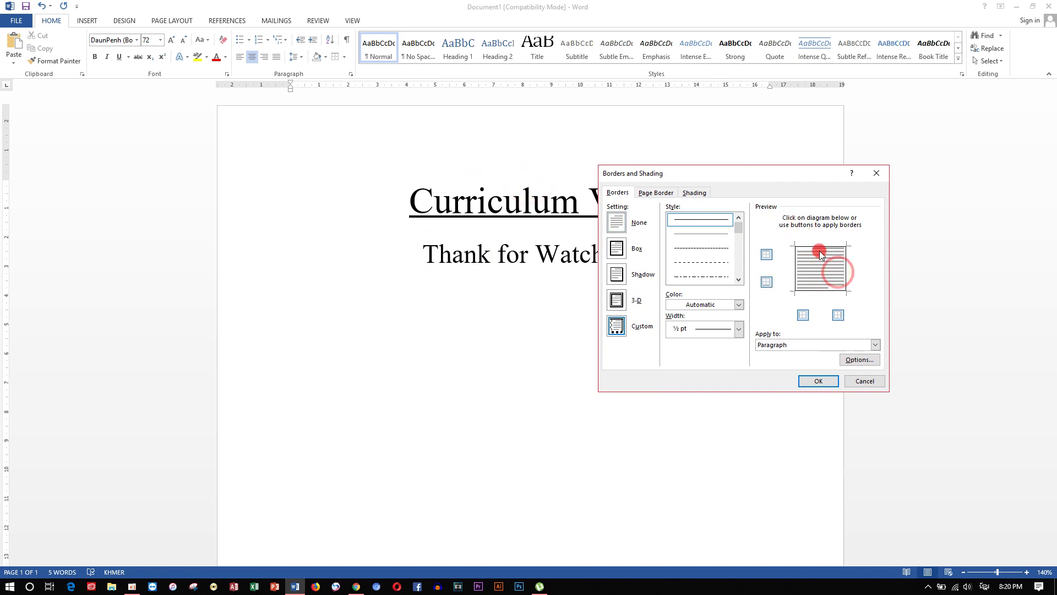
click(817, 247)
click(823, 299)
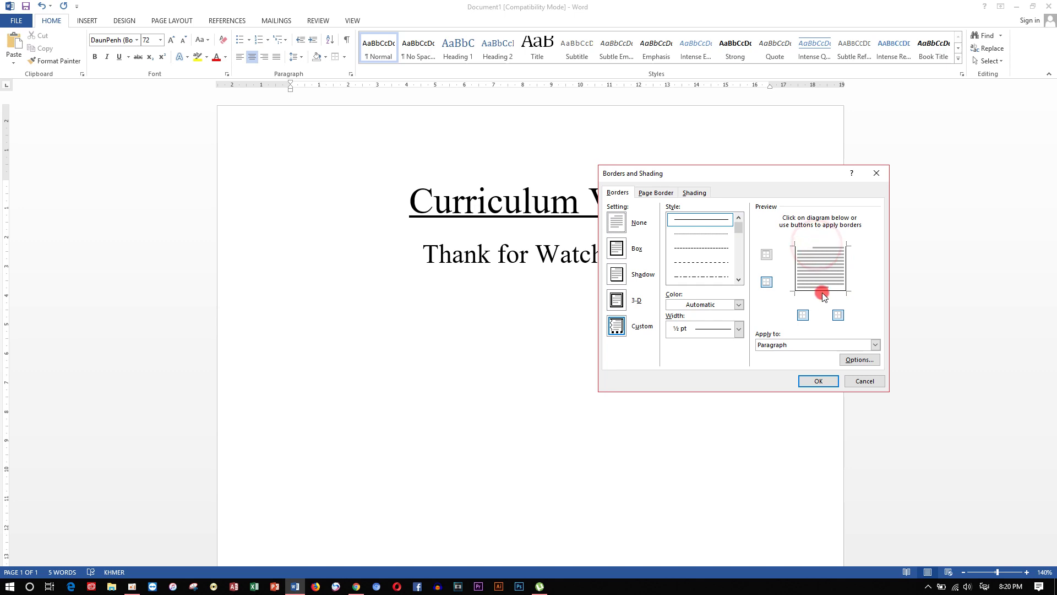
click(816, 248)
click(795, 273)
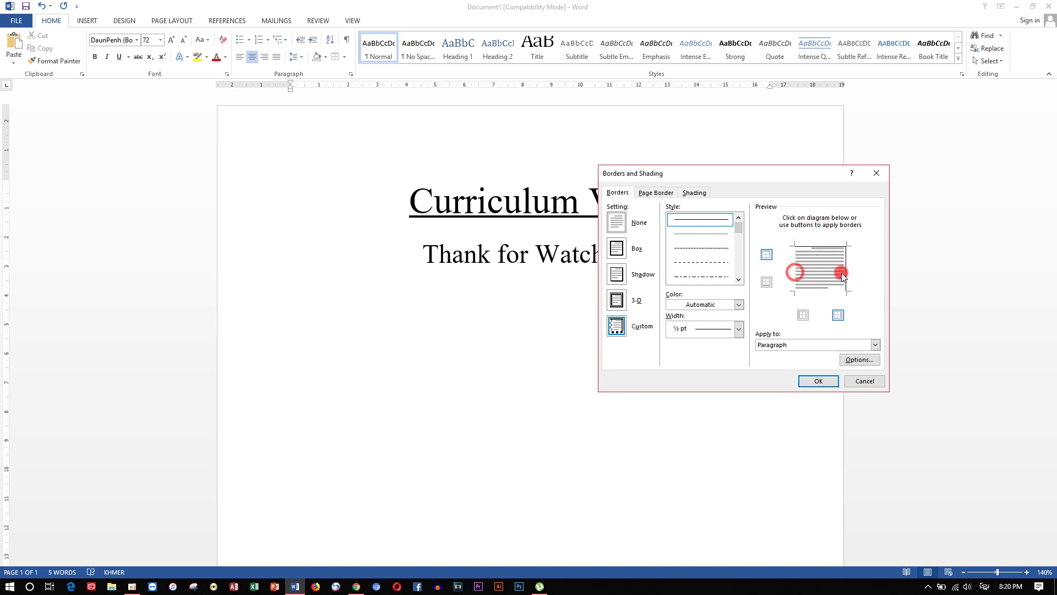
Set the border width to 1½ pt and apply it to the empty paragraph.
click(738, 328)
click(722, 403)
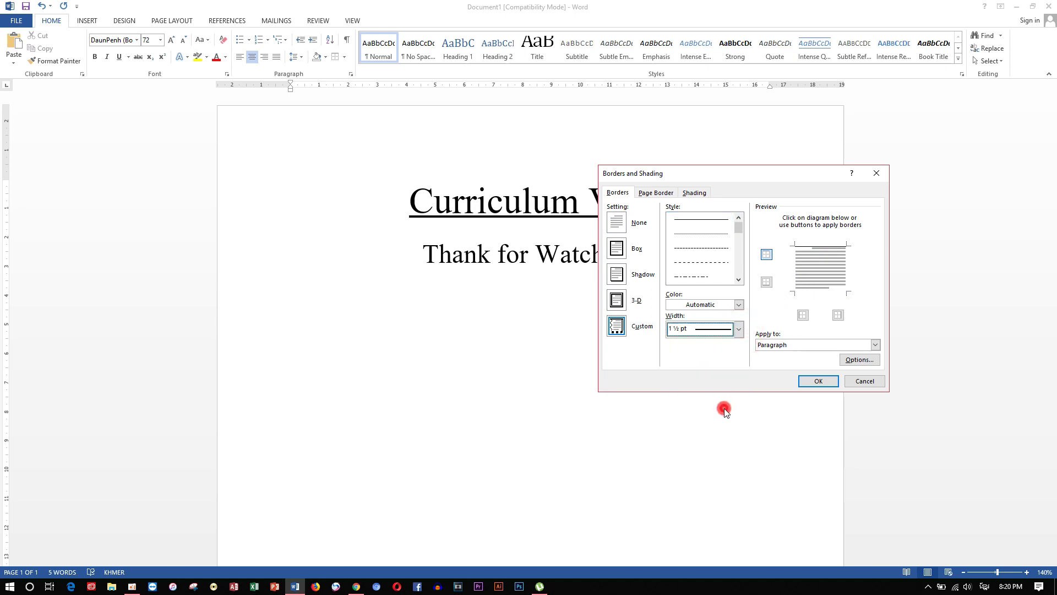
click(815, 380)
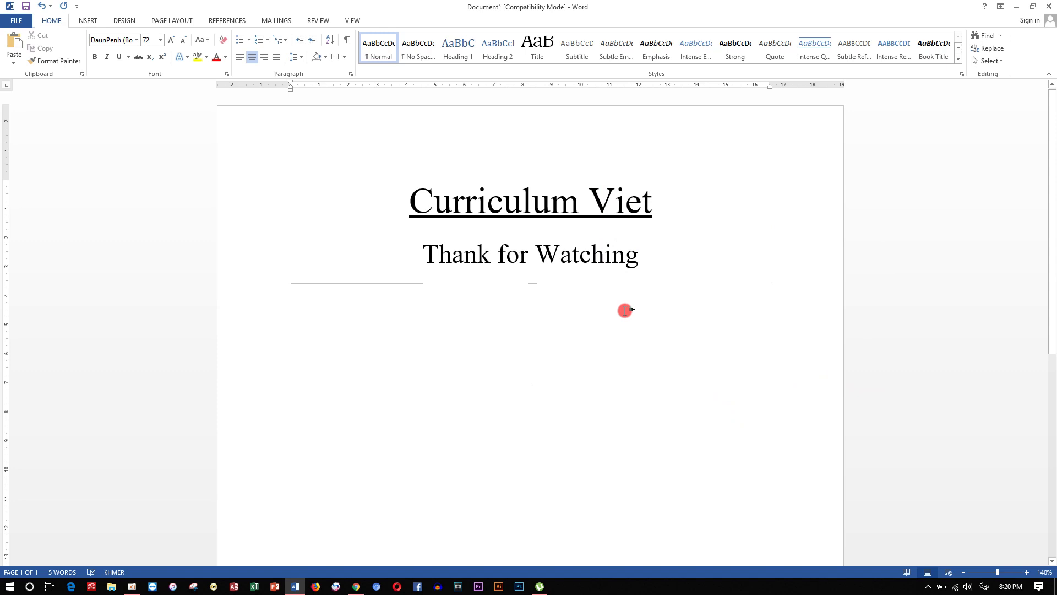
text(េេេផ)
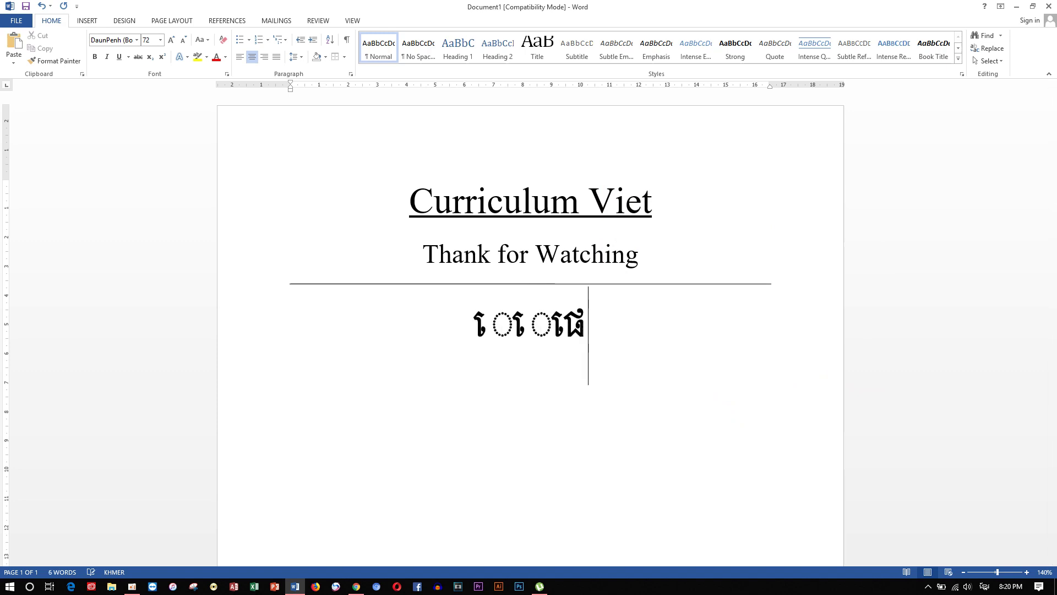
key(BackSpace)
key(BackSpace)
key(BackSpace)
key(BackSpace)
key(BackSpace)
key(alt+shift)
text(s)
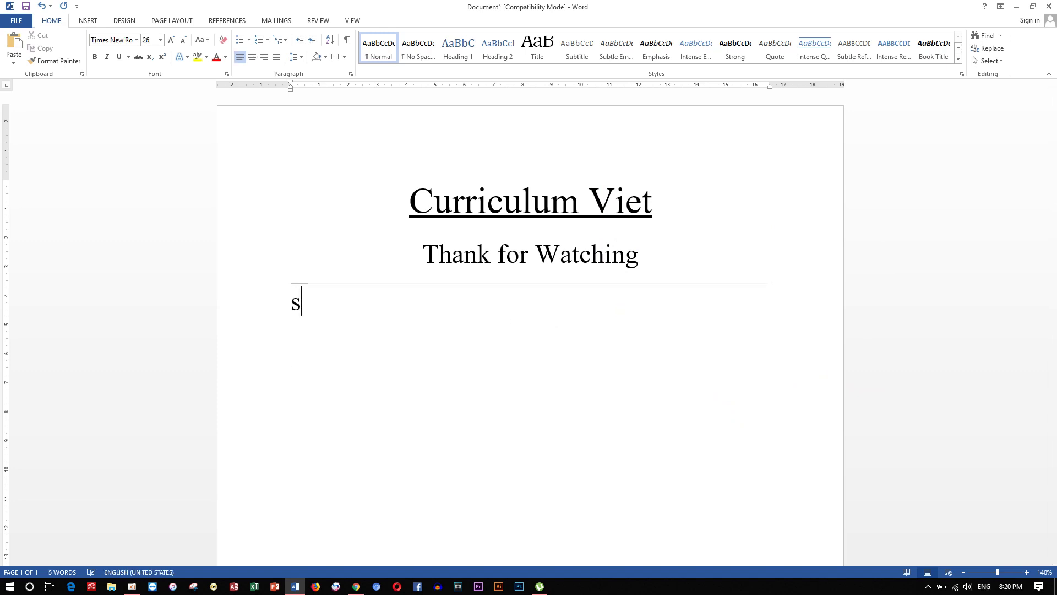
text(kdkkdk)
key(Return)
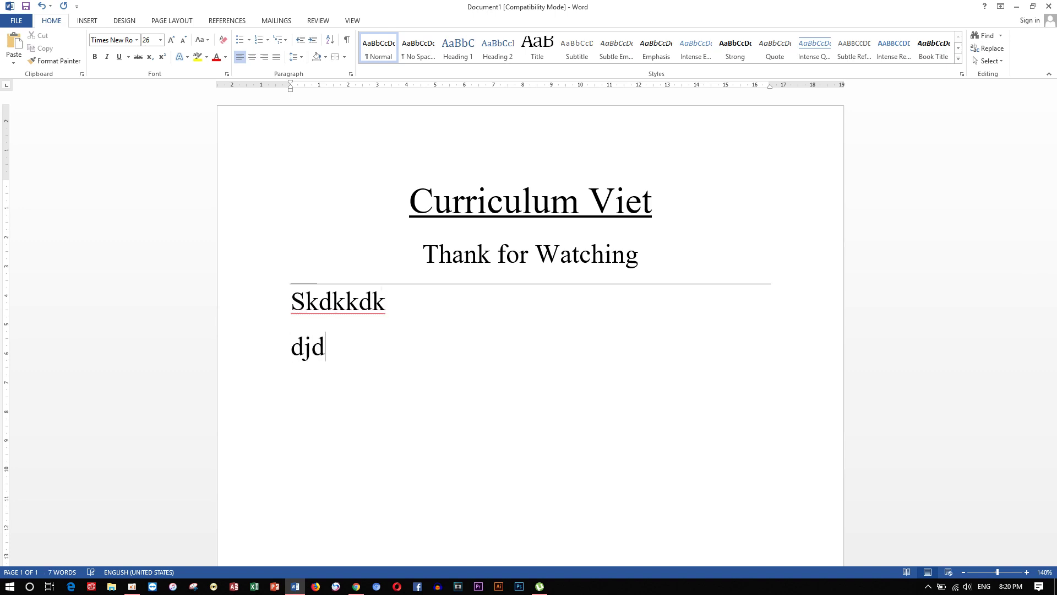
text(jdjjd)
key(Return)
text(dkkdkddkdddddd)
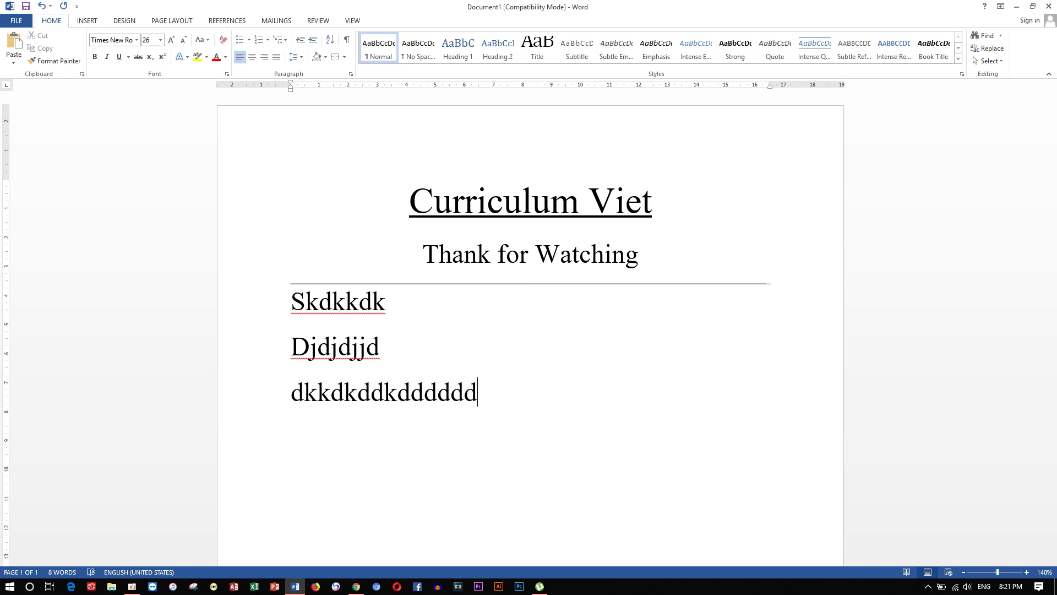
mouse_move(479, 390)
mouse_down()
mouse_move(359, 320)
mouse_move(300, 312)
mouse_up()
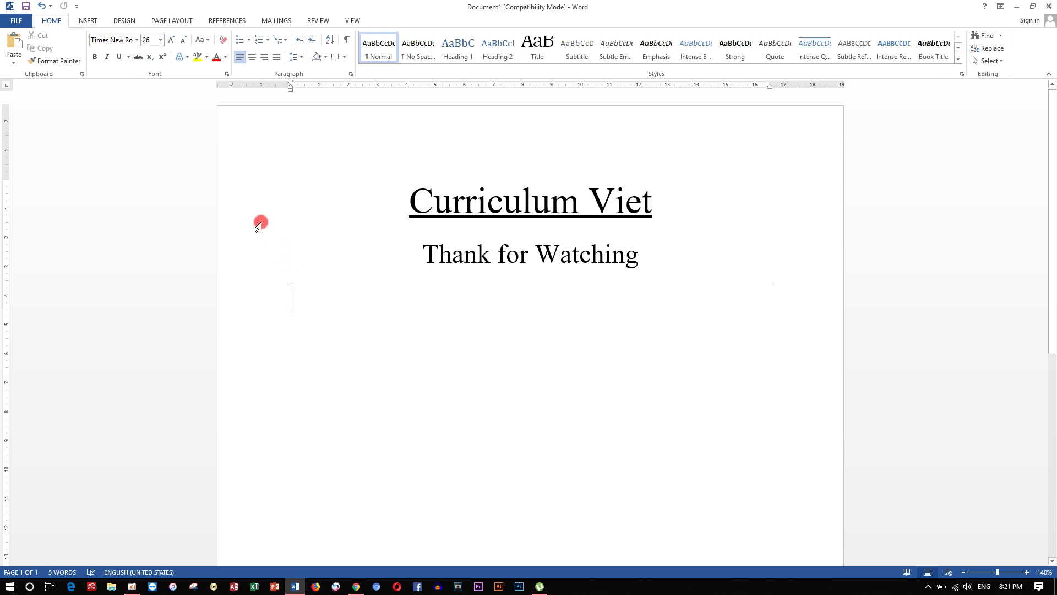
Browse the Borders, Shading and Font Color palettes, ending with the Shading colours shown.
click(345, 58)
click(342, 58)
click(326, 57)
click(326, 57)
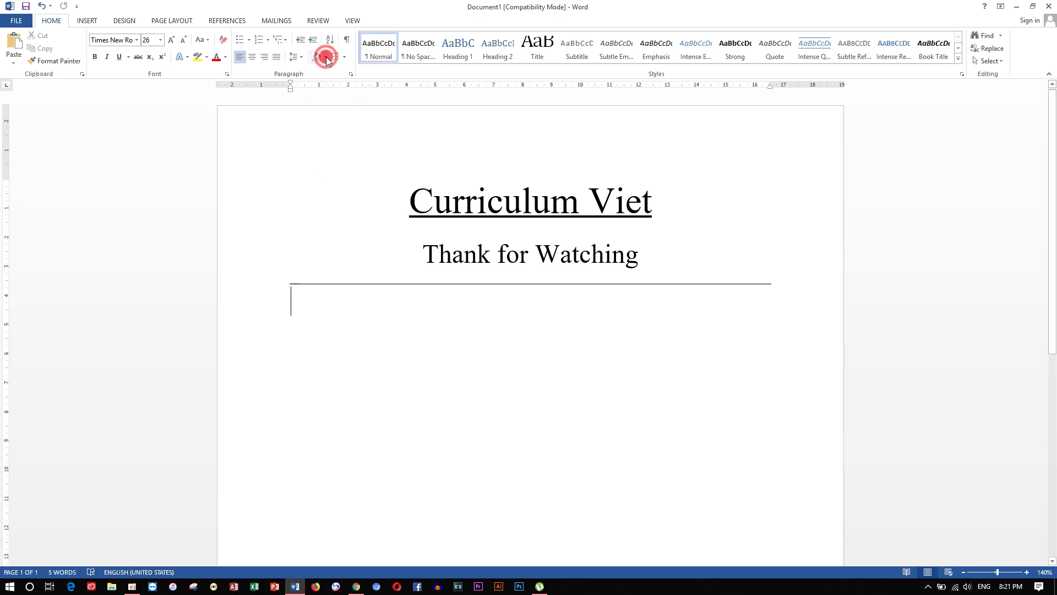
click(326, 57)
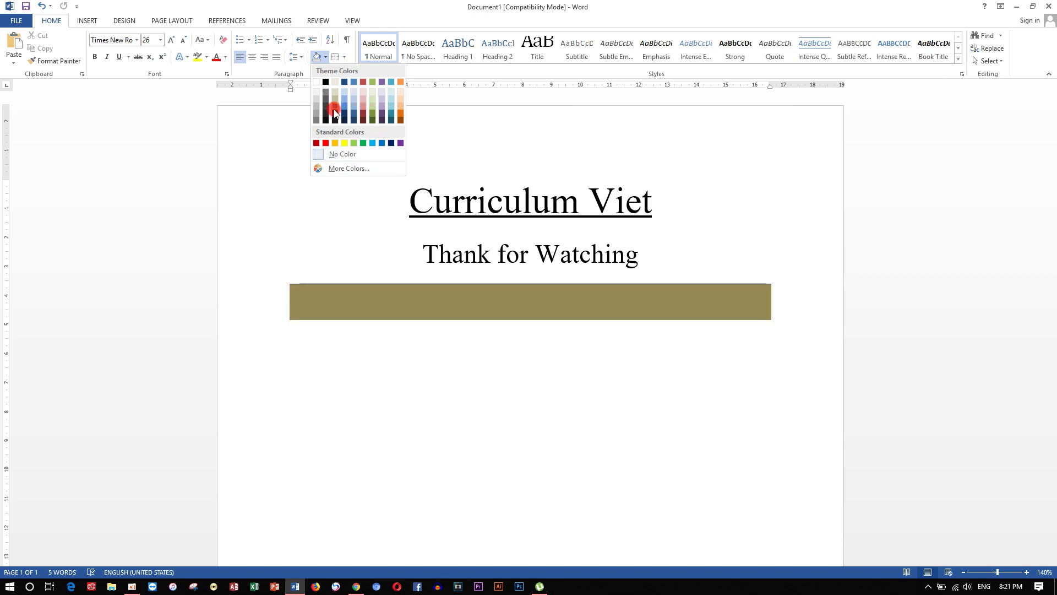
click(225, 58)
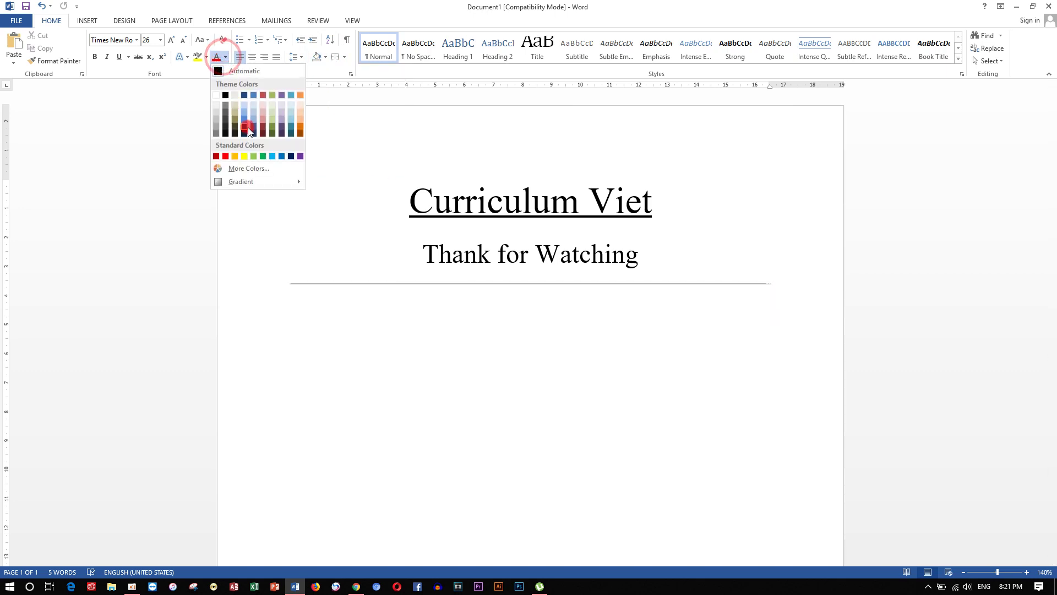
click(226, 56)
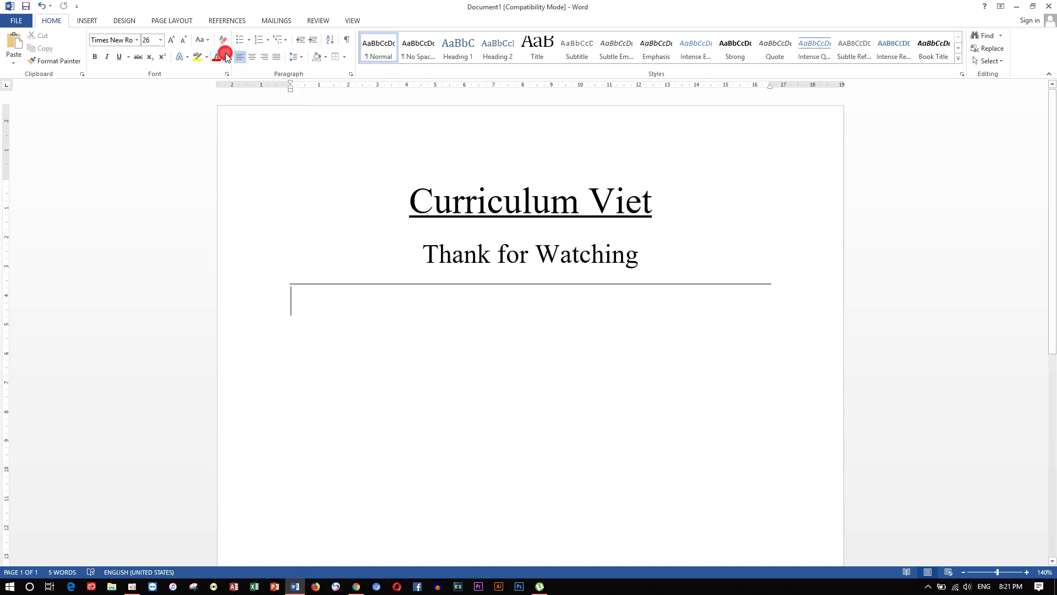
click(225, 57)
click(226, 56)
click(325, 57)
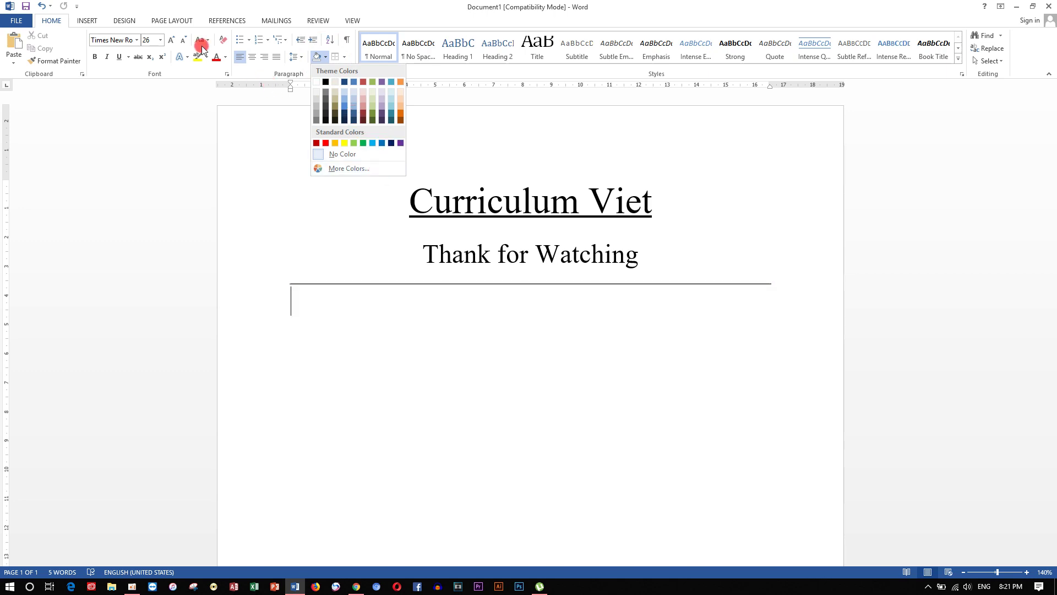
Apply the cyan text effect and type the sample lines 'dflfl', 'kkfkf' and 'fff'.
click(192, 58)
click(188, 57)
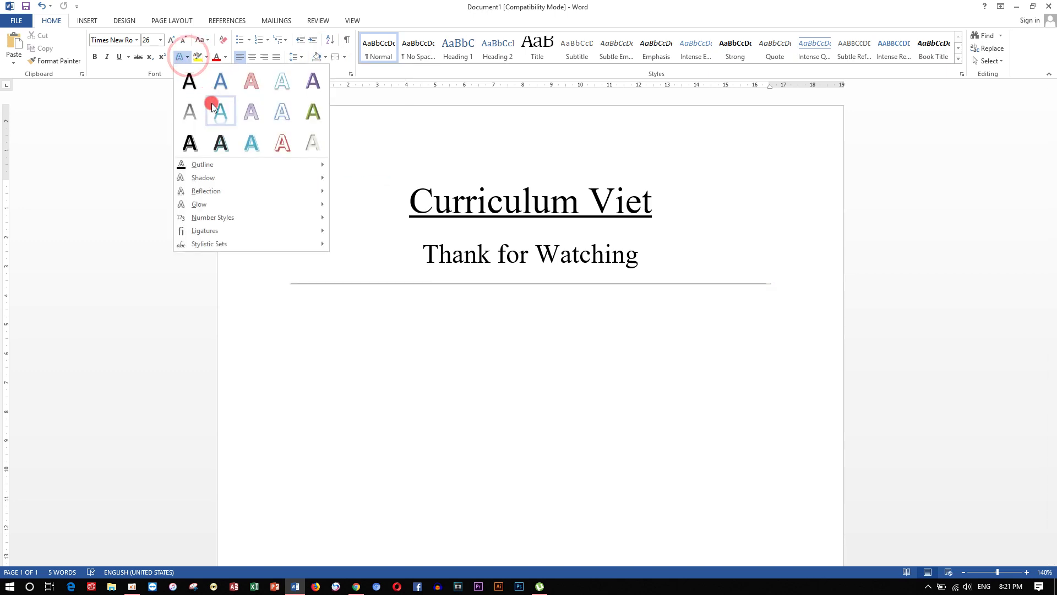
click(252, 142)
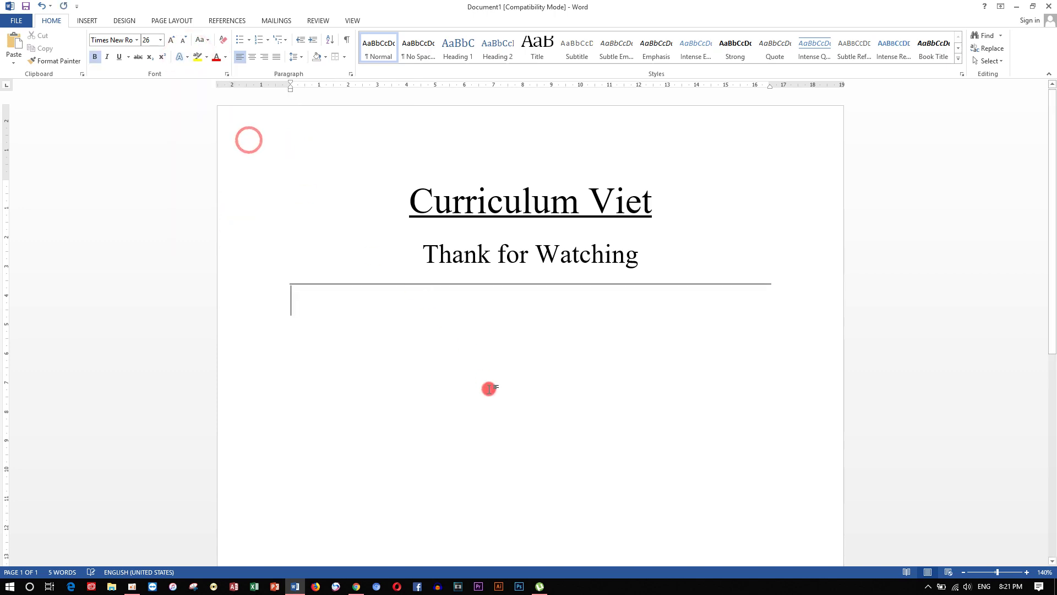
text(dflfl)
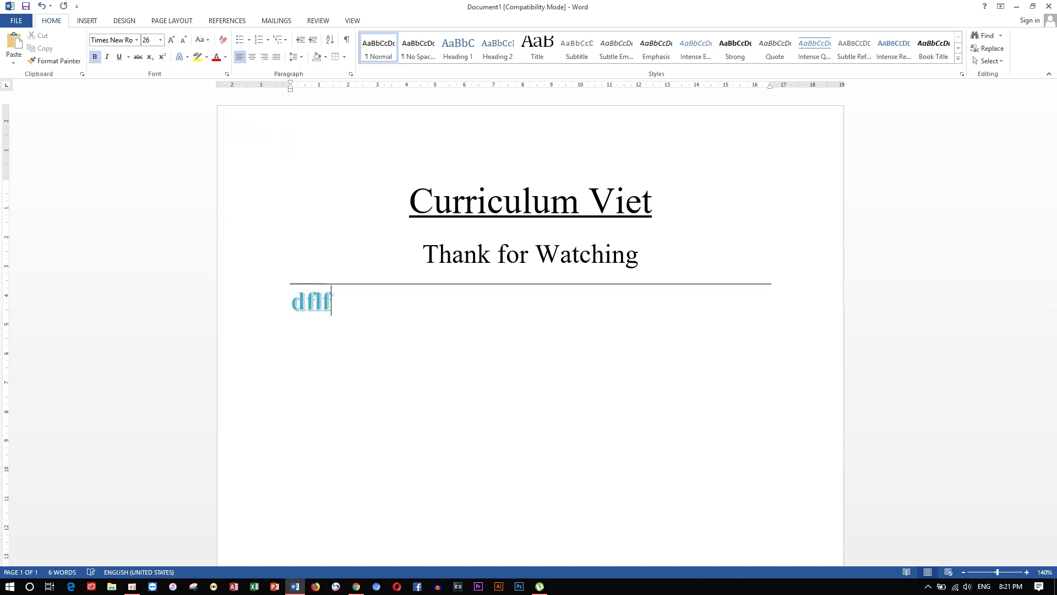
key(Return)
text(kkfkf)
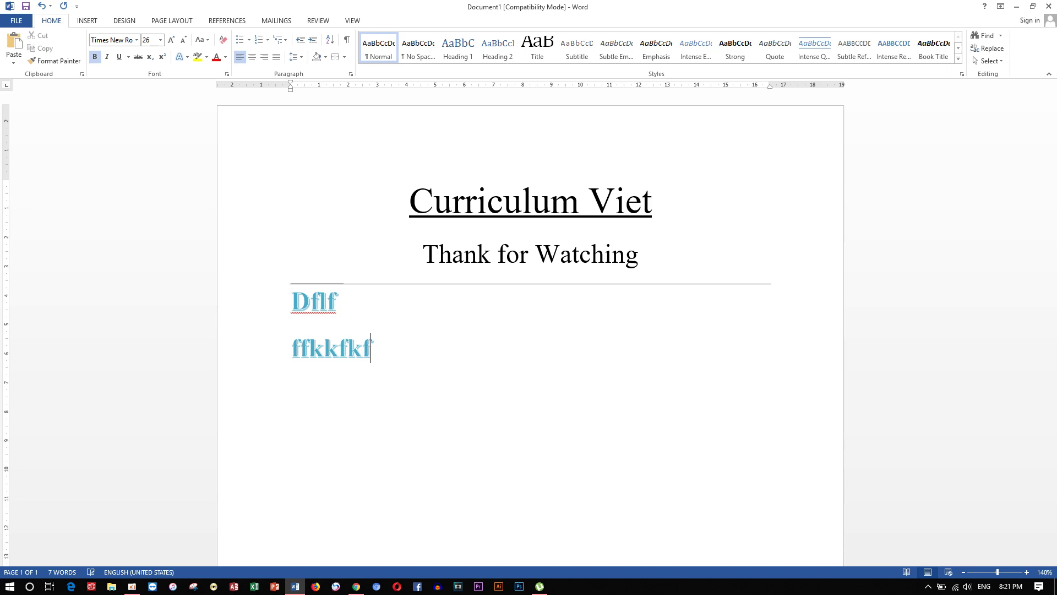
key(Return)
key(Return)
text(fff)
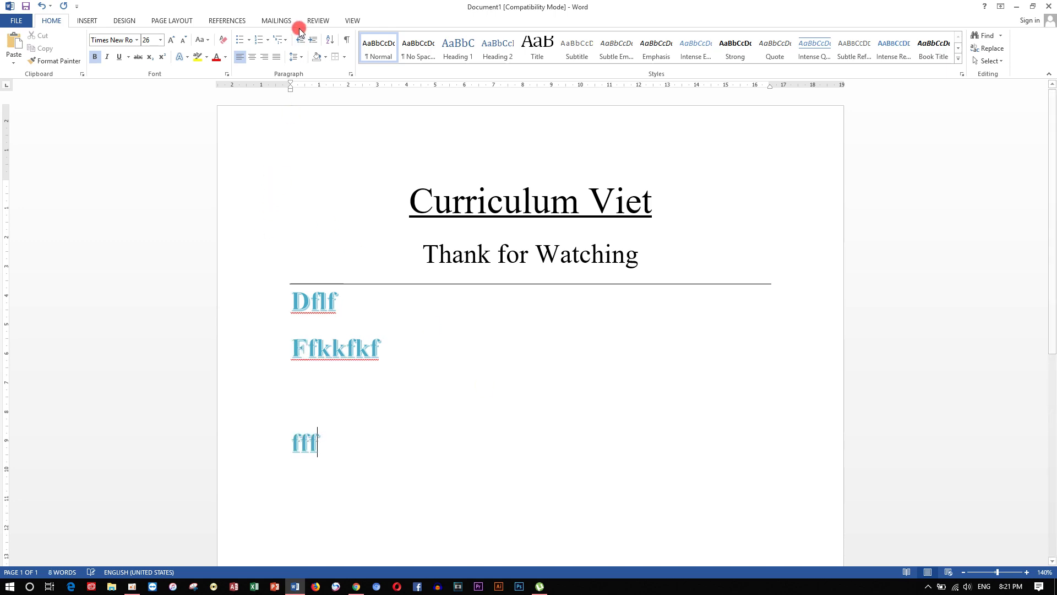
click(189, 58)
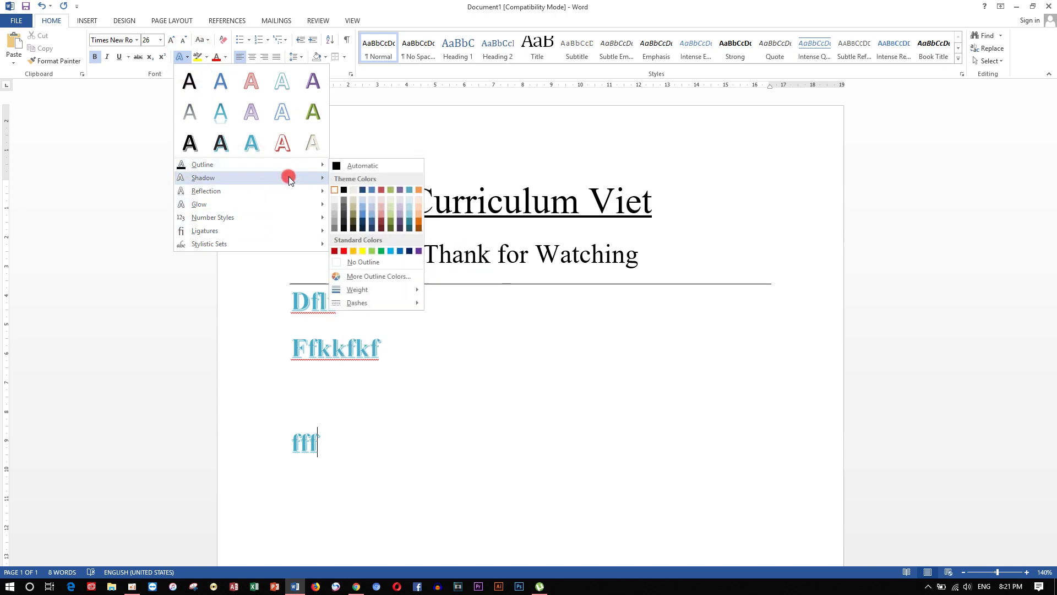
mouse_move(199, 203)
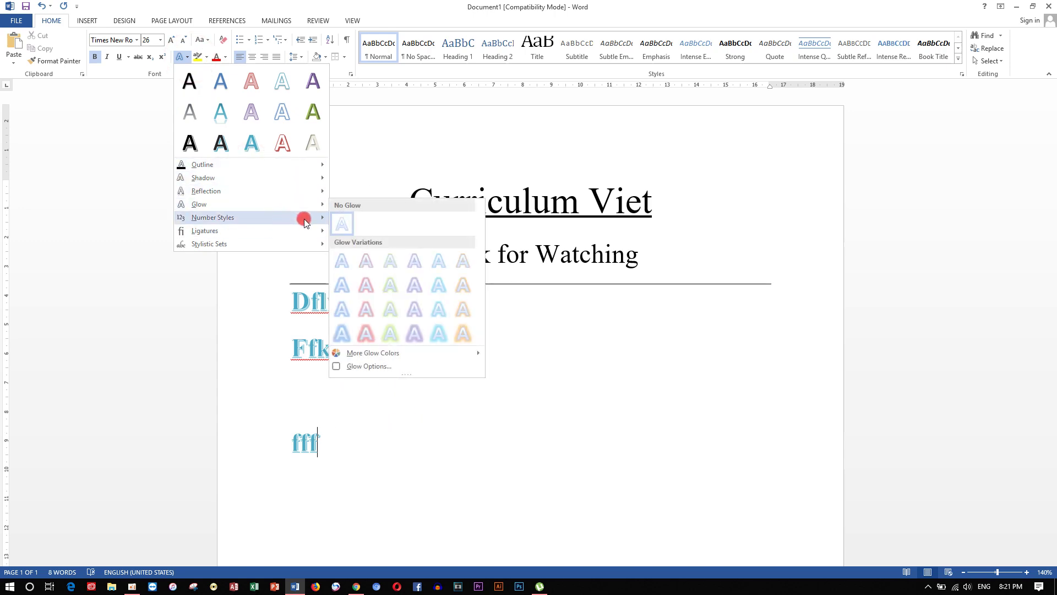
Delete the three sample lines and the 1½ pt rule beneath 'Thank for Watching'.
click(684, 134)
click(683, 218)
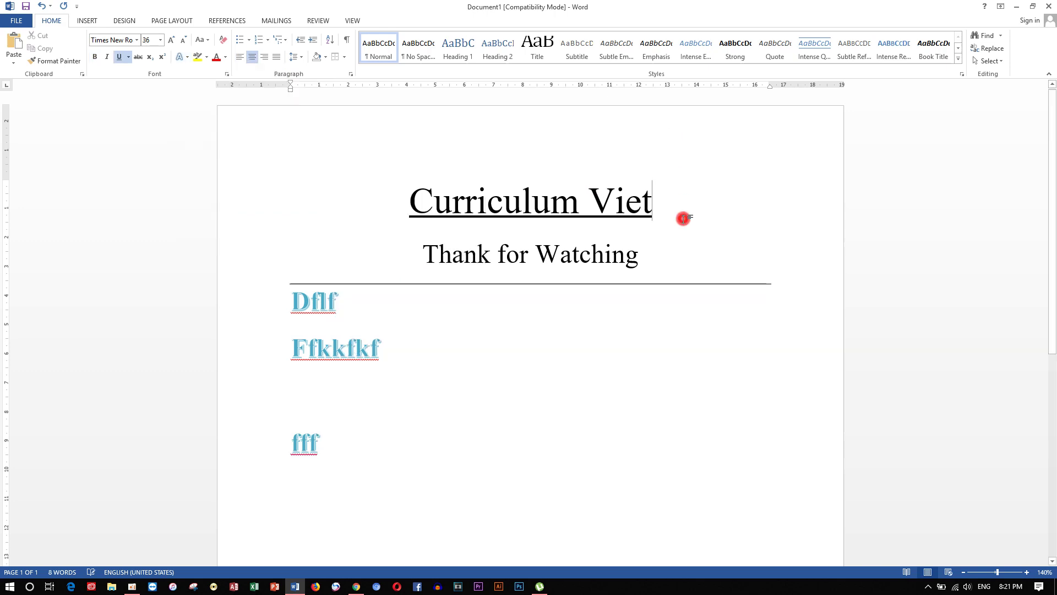
click(665, 378)
shift+click(246, 299)
key(Delete)
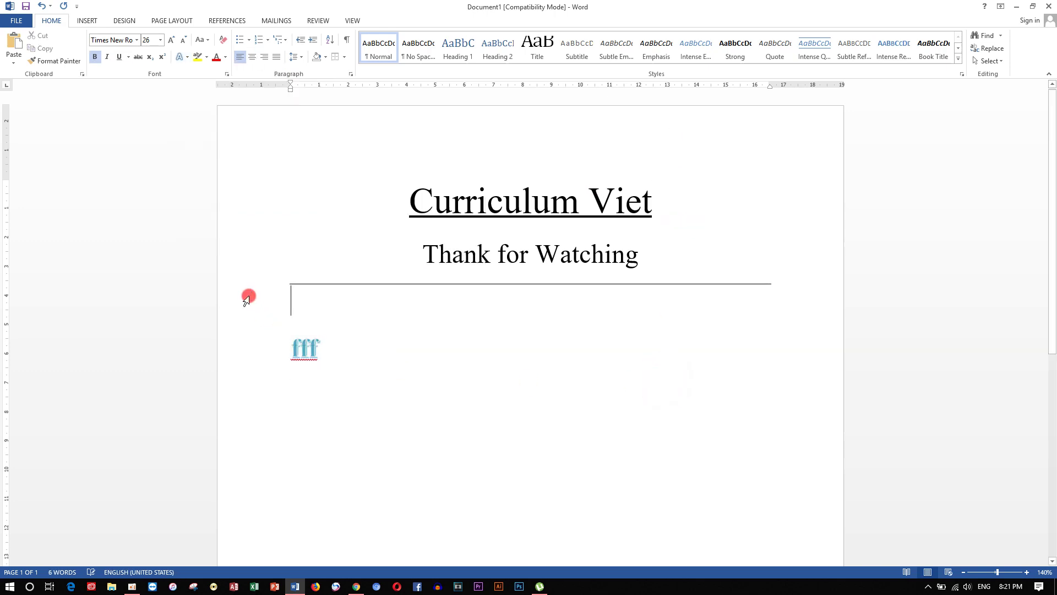
click(309, 344)
drag(246, 321, 330, 349)
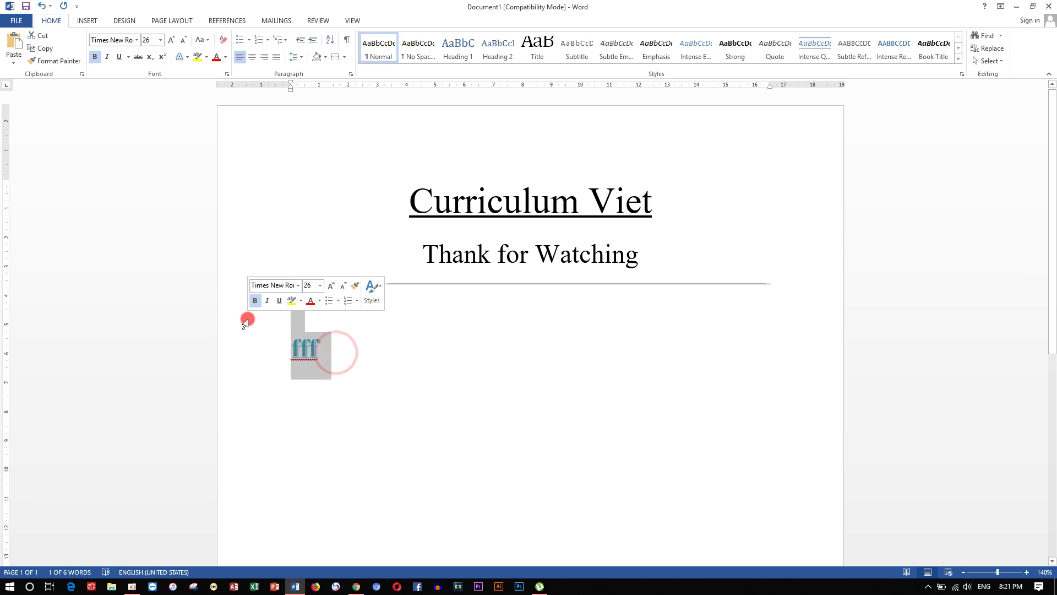
key(Delete)
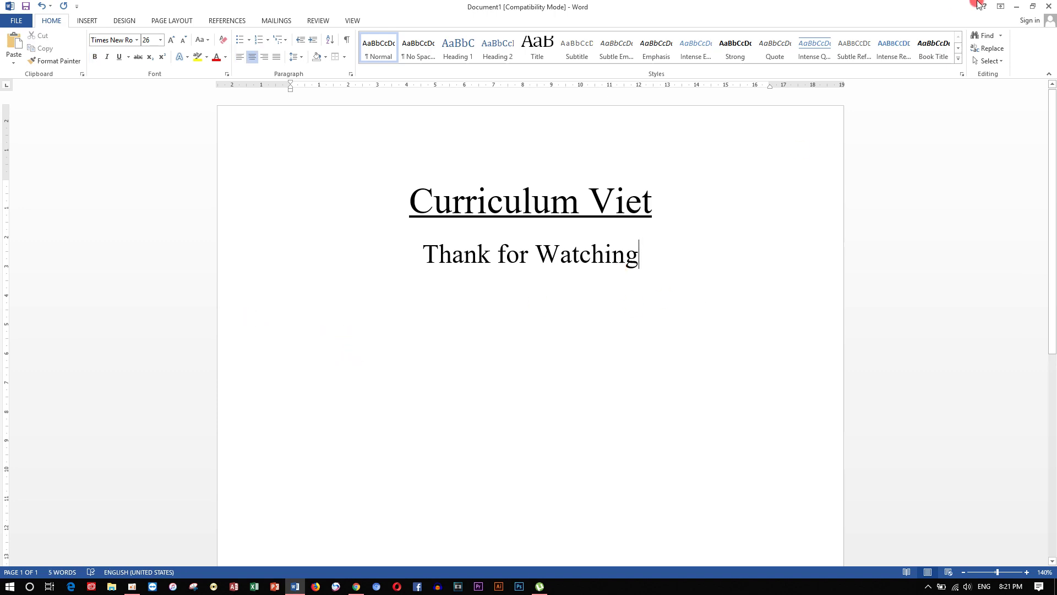